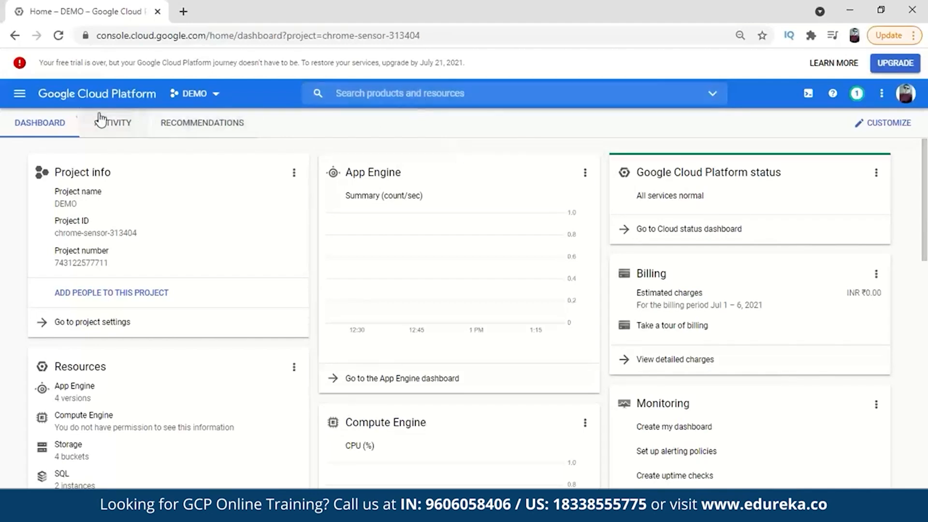
- Open BigQuery from the Big Data products of the DEMO project
click(19, 103)
scroll(121, 258, up, 3)
scroll(103, 384, up, 2)
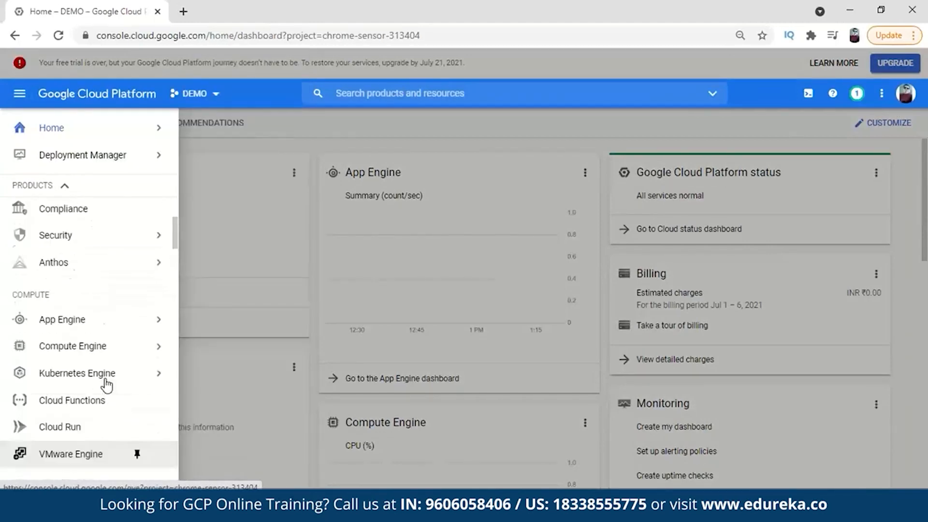
scroll(116, 297, up, 3)
scroll(116, 299, down, 15)
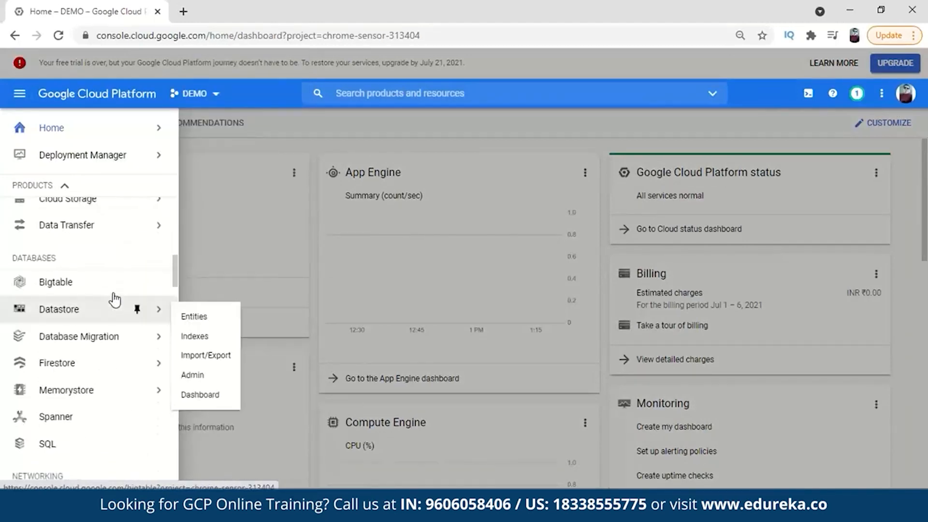
scroll(83, 290, down, 10)
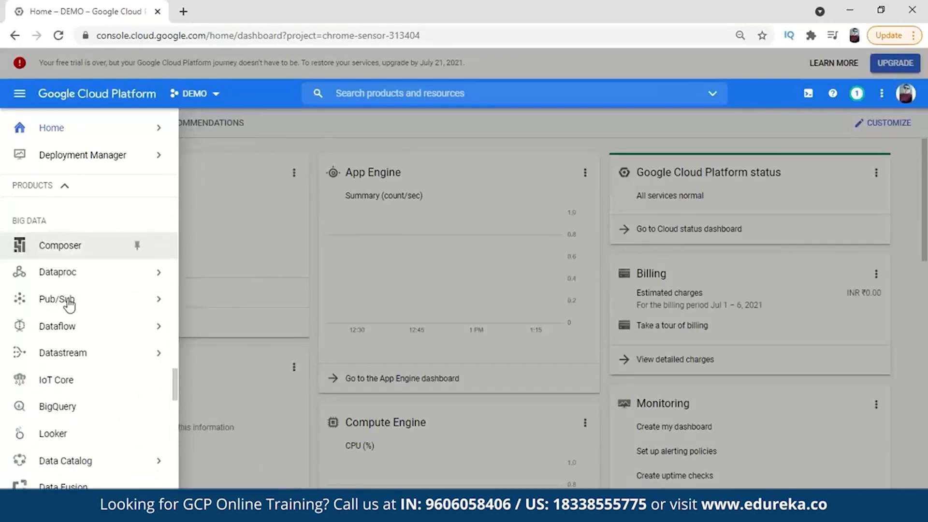
click(68, 408)
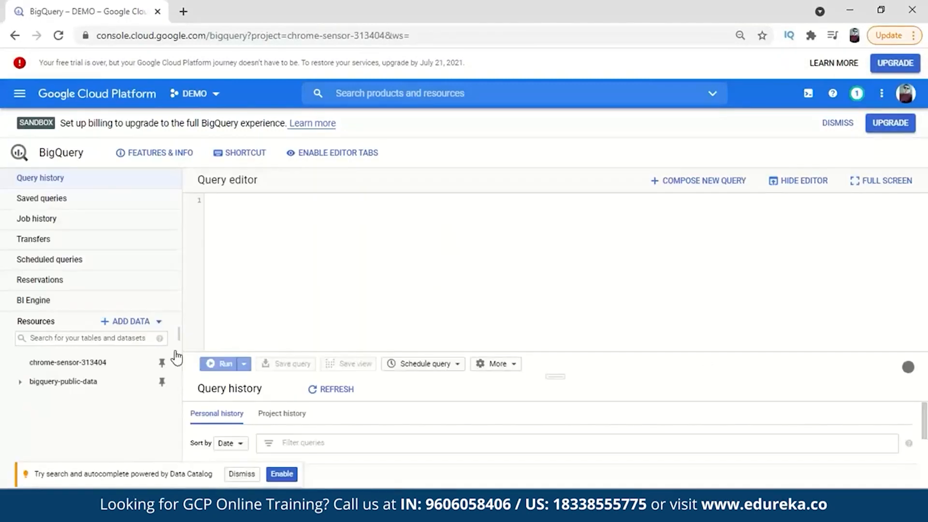
- Create a dataset with the ID demo_bq in the DEMO project, keeping the default location and expiration, and open it
click(124, 366)
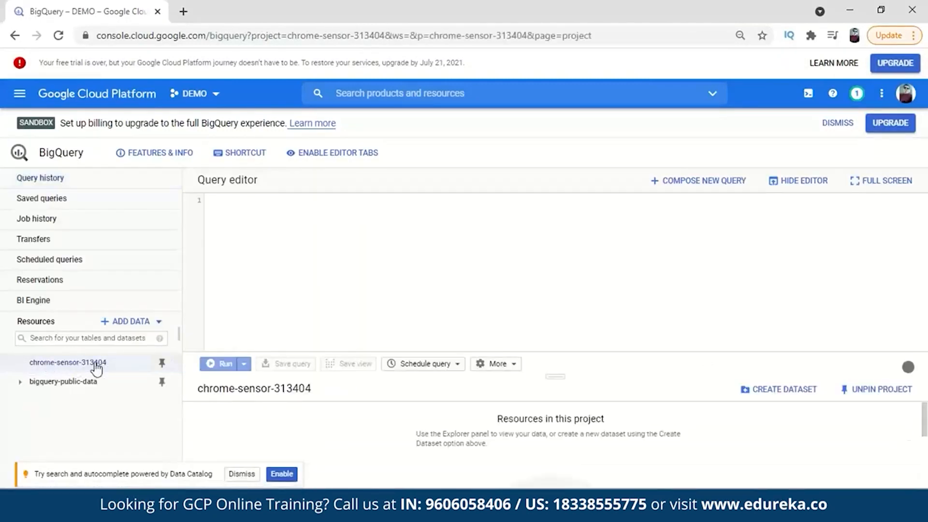
click(776, 391)
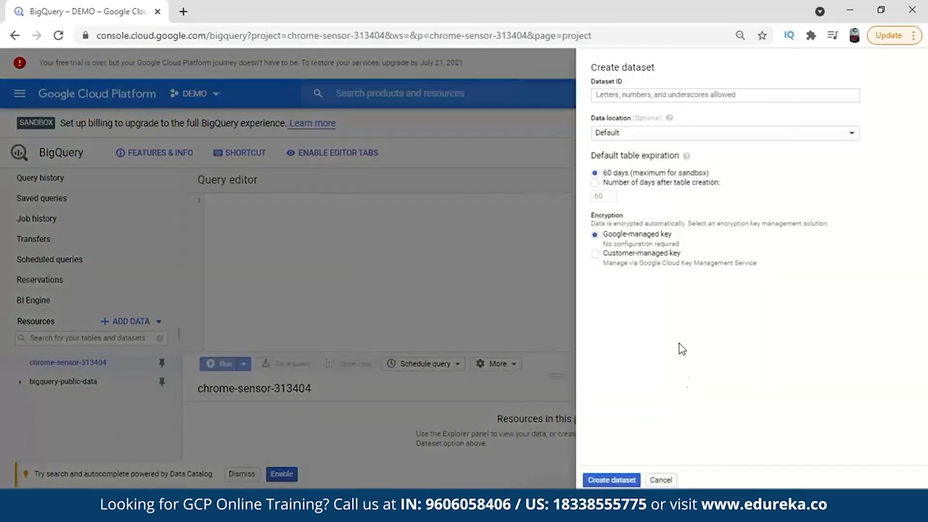
click(676, 99)
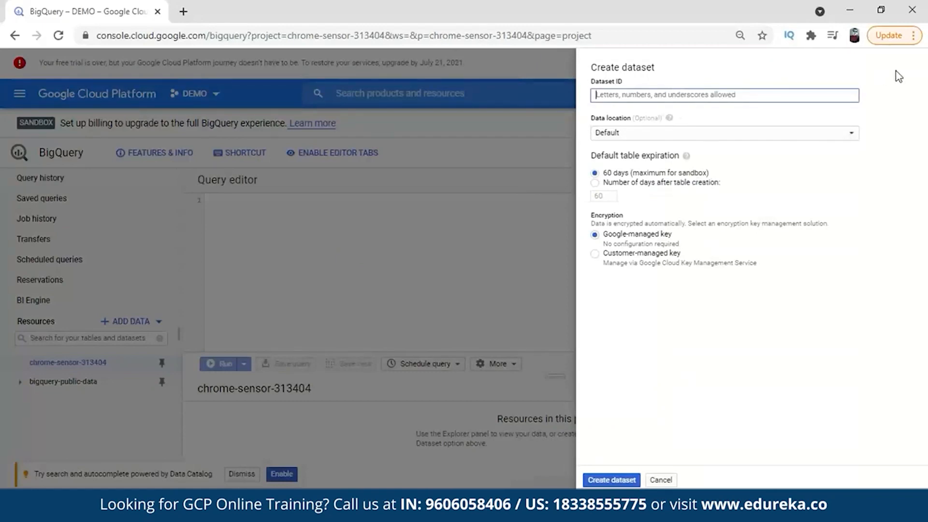
text(demo_bq)
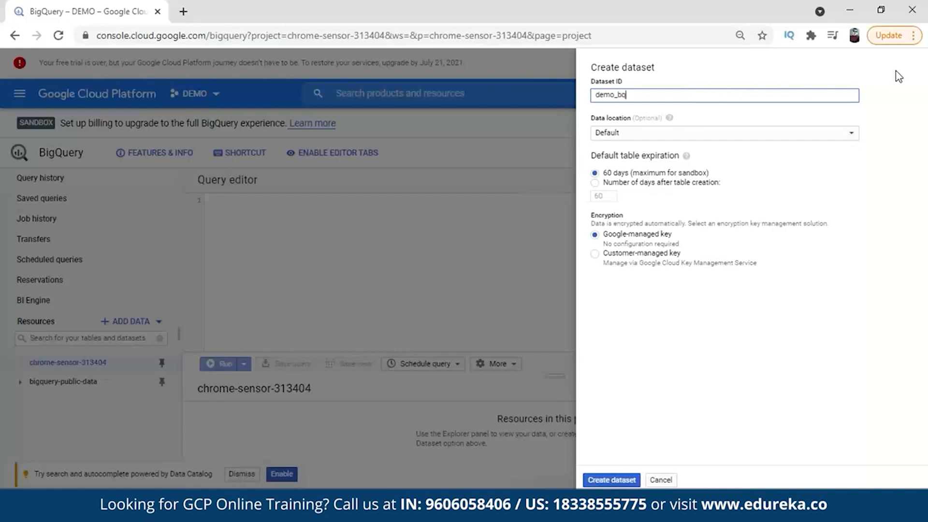
click(612, 479)
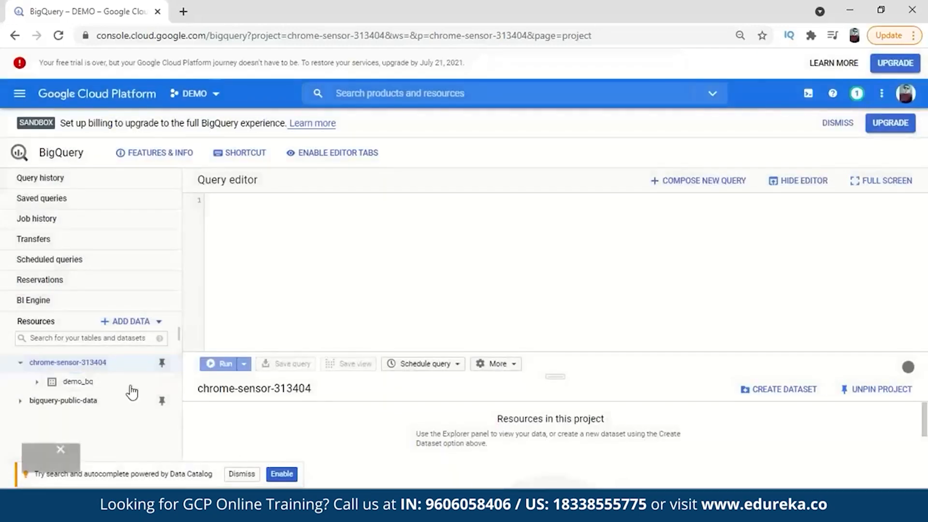
click(115, 387)
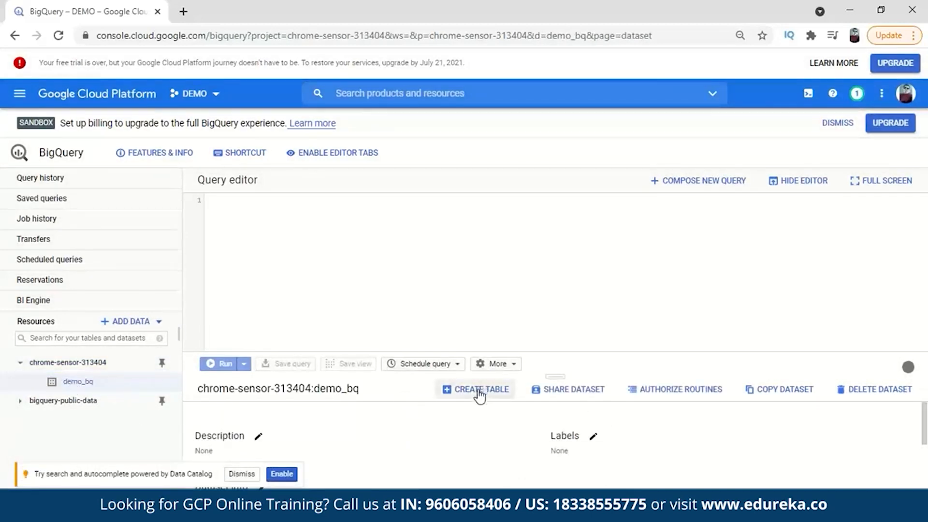
click(465, 396)
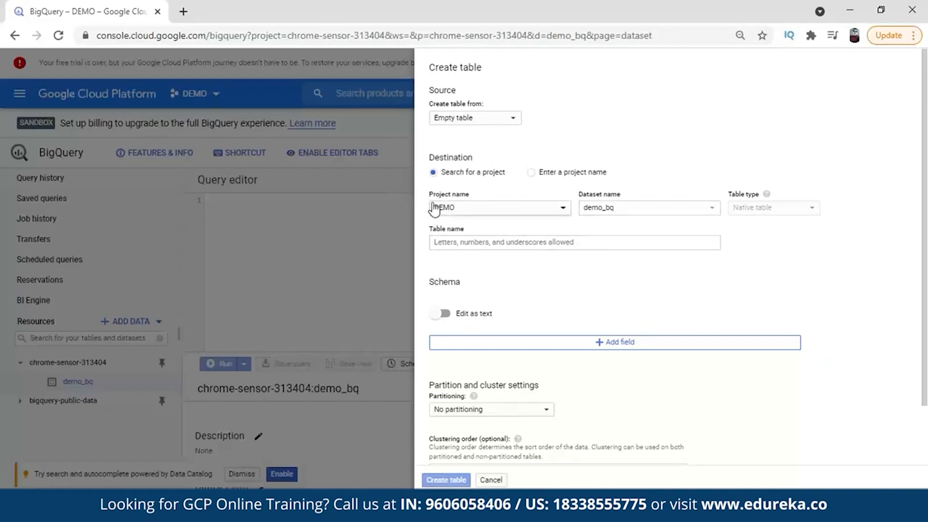
click(498, 481)
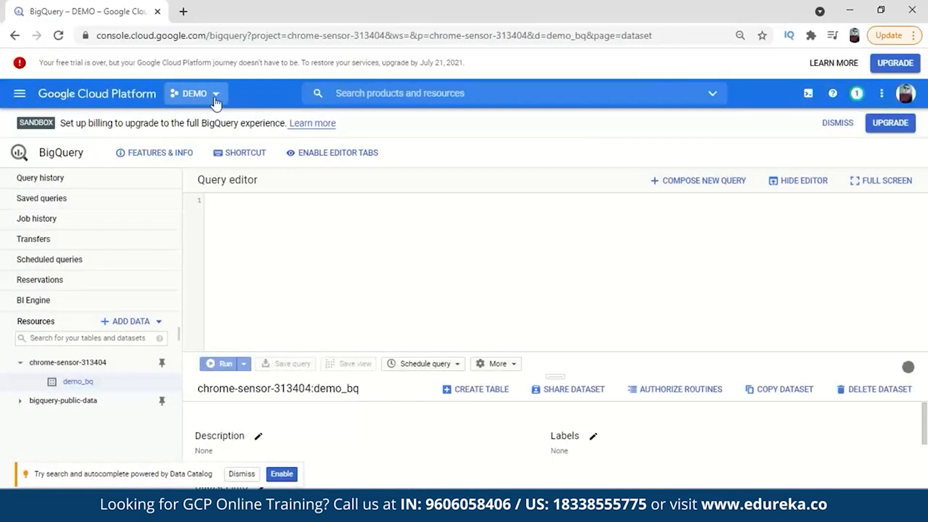
click(216, 103)
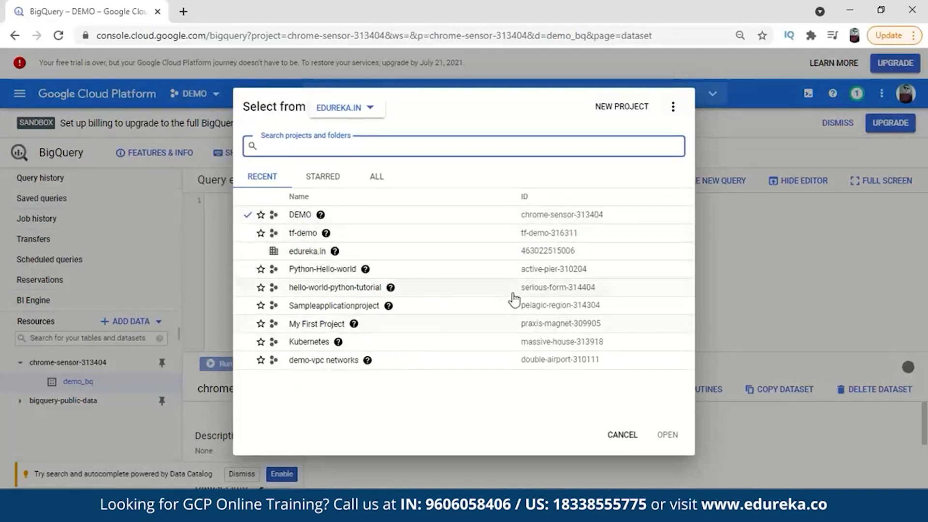
click(624, 434)
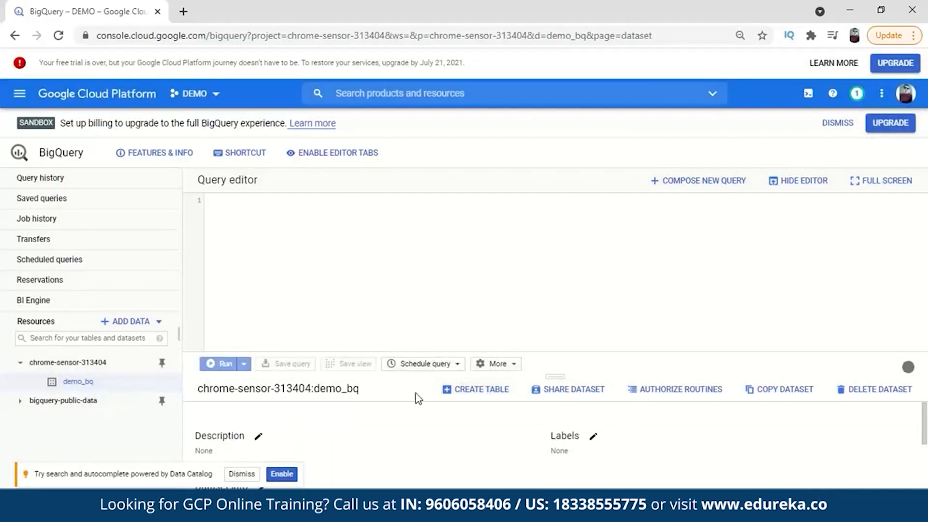
- Create an empty table named top_10_tech in the demo_bq dataset and expand the dataset to list its tables
click(498, 400)
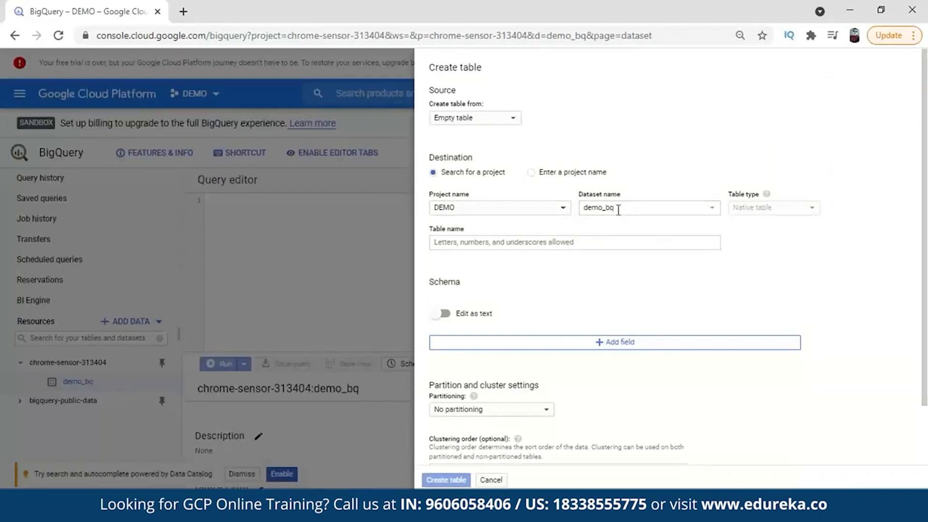
click(467, 241)
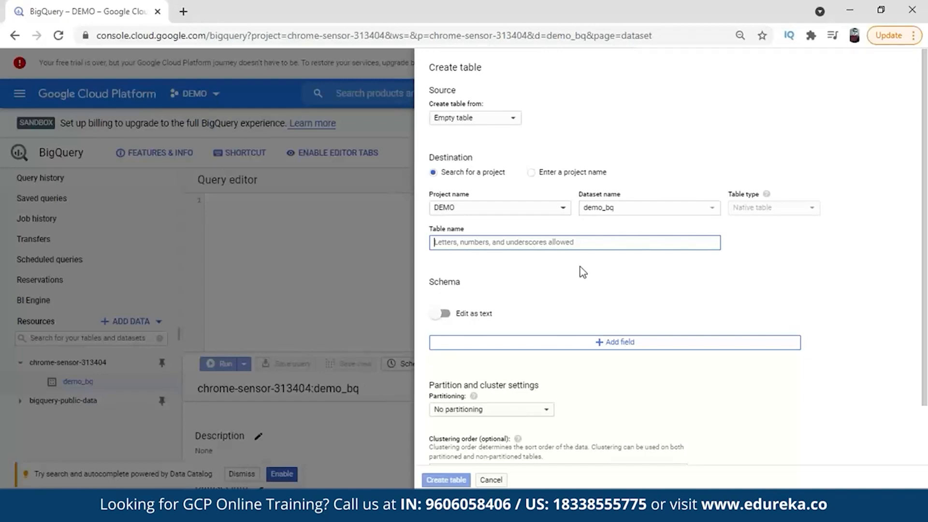
text(top_10_tech)
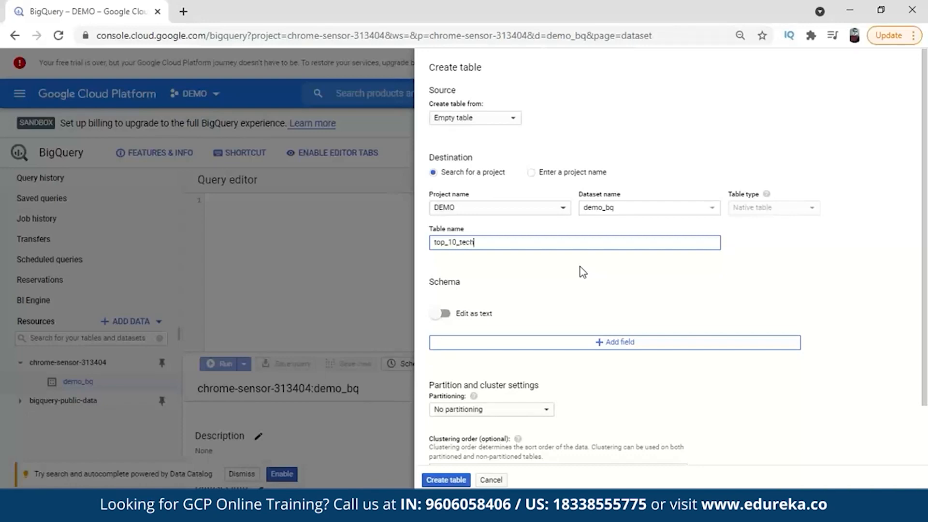
click(442, 481)
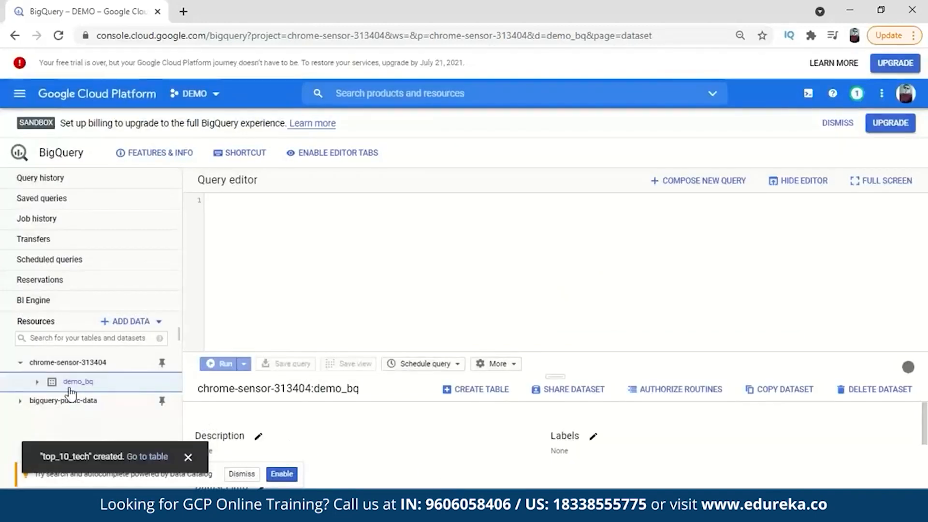
click(37, 382)
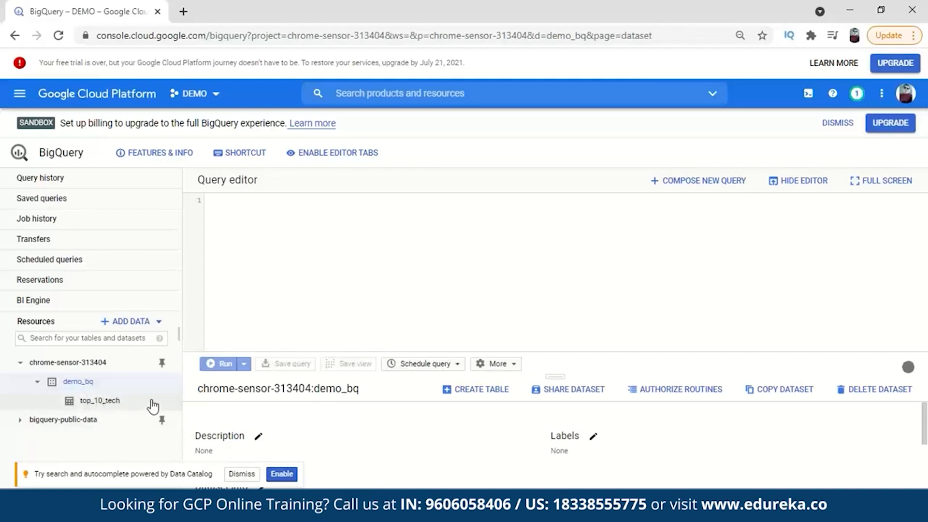
- Search the public datasets for "stack overflow" and open the Stack Overflow listing
click(130, 321)
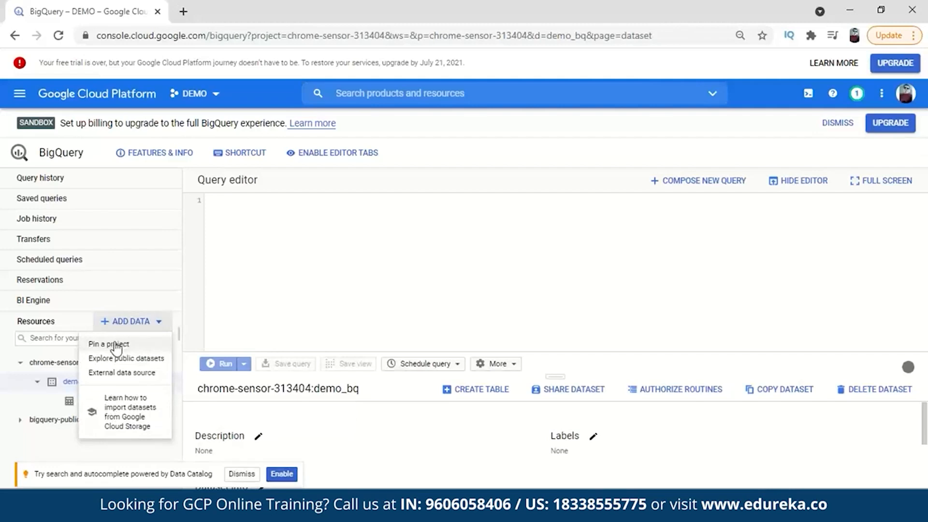
click(138, 360)
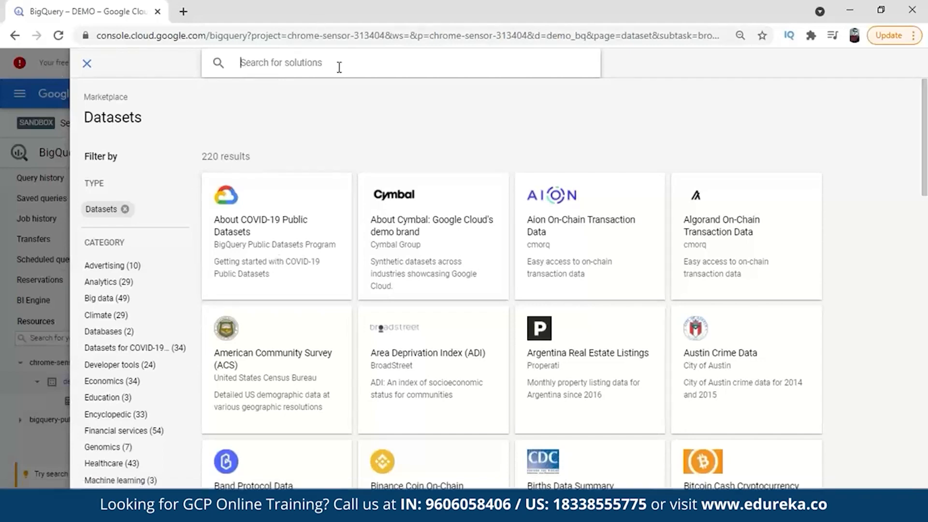
text(stack)
click(318, 96)
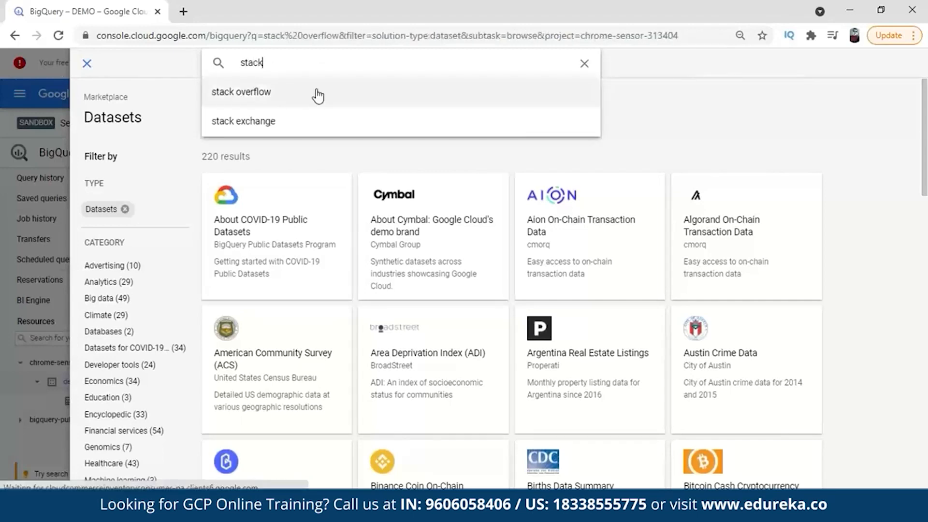
click(351, 199)
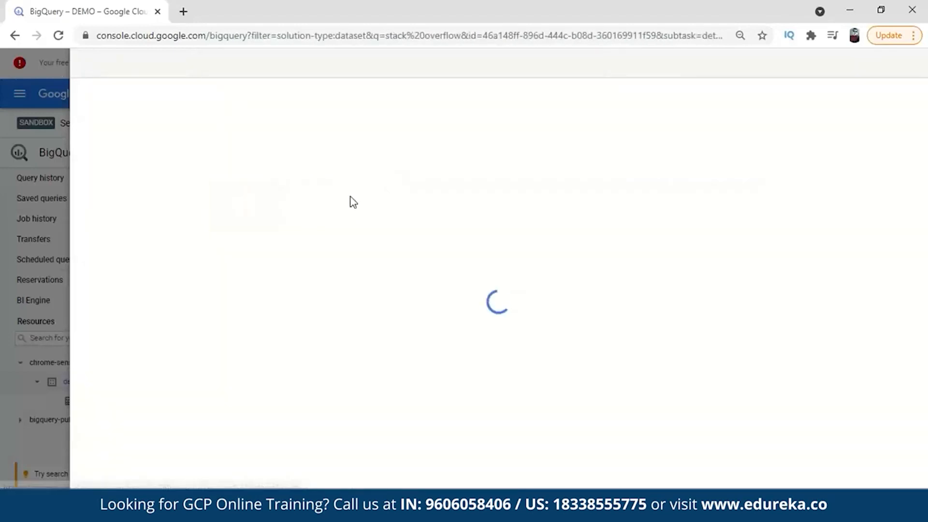
- Review the Stack Overflow listing's overview and sample queries, and view its dataset in BigQuery
scroll(65, 319, down, 1)
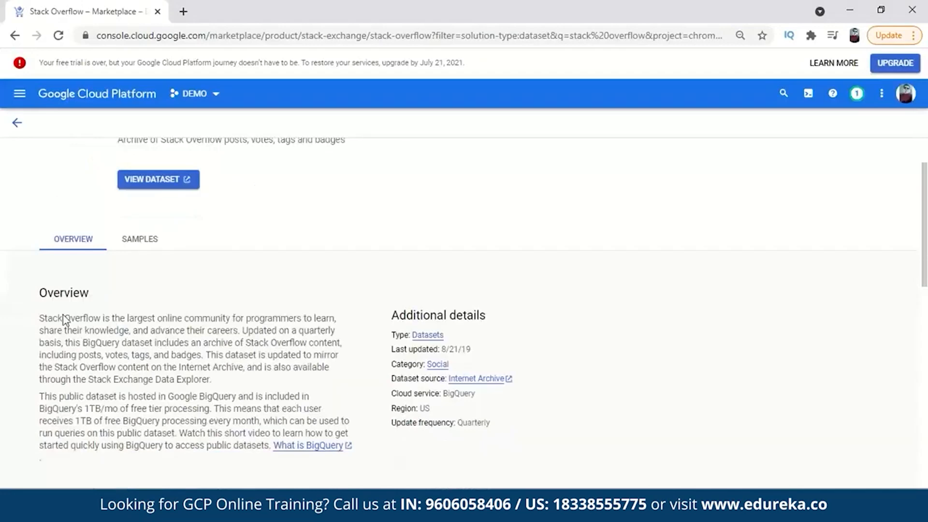
scroll(94, 315, down, 1)
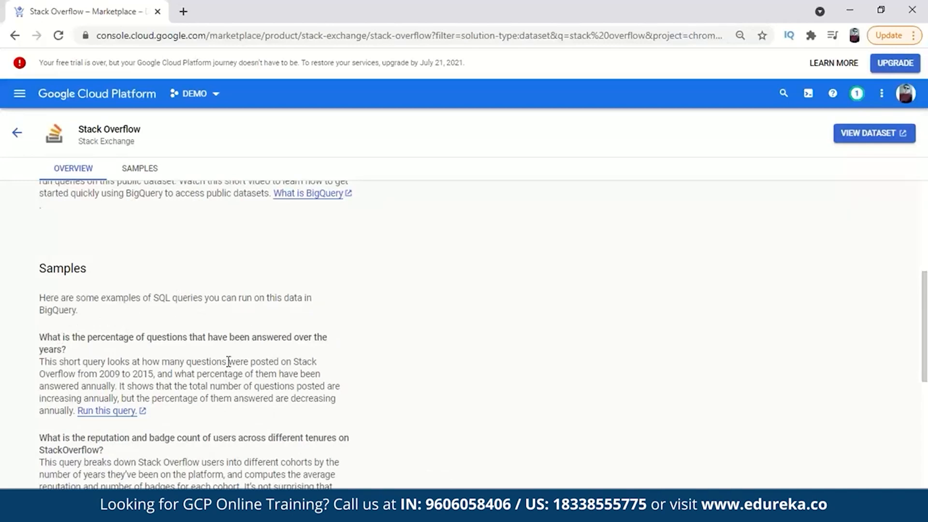
scroll(248, 342, down, 1)
scroll(248, 341, down, 3)
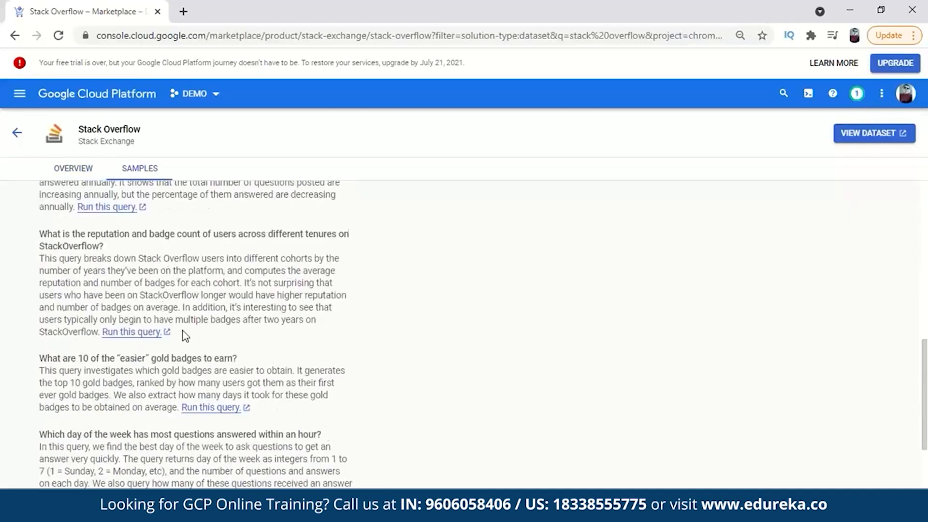
scroll(186, 336, down, 3)
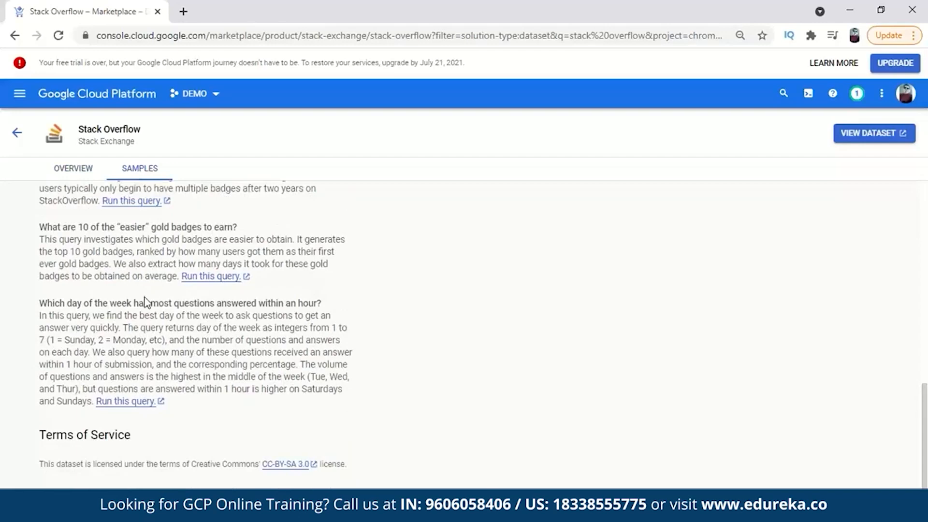
scroll(142, 302, up, 10)
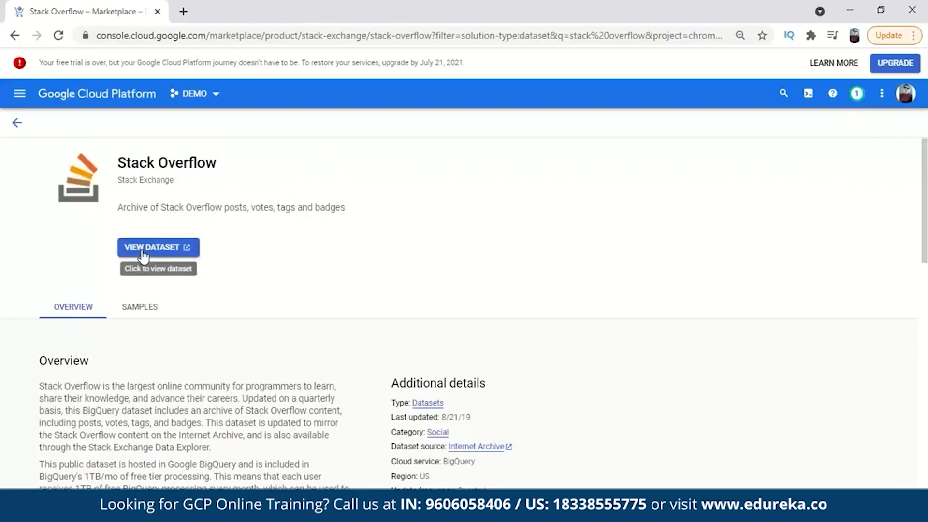
click(143, 256)
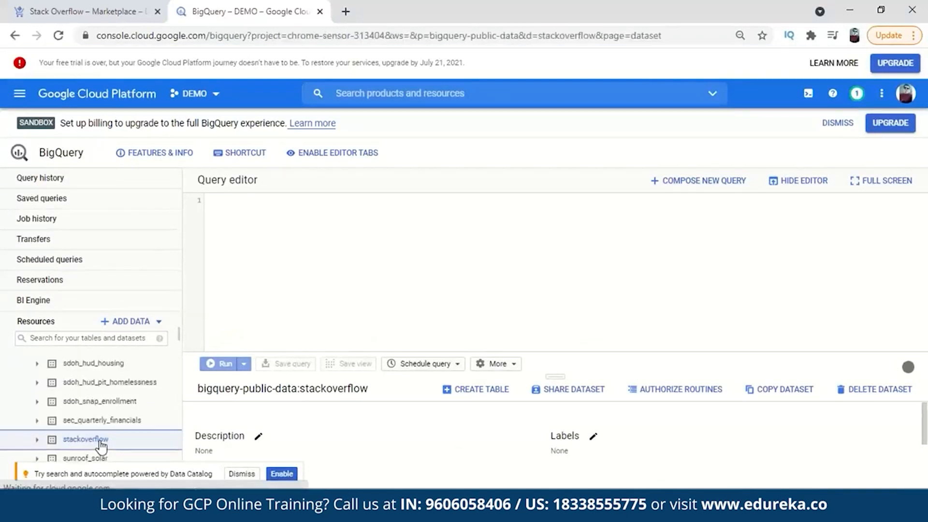
- Expand the stackoverflow public dataset and open its posts_questions table
click(114, 425)
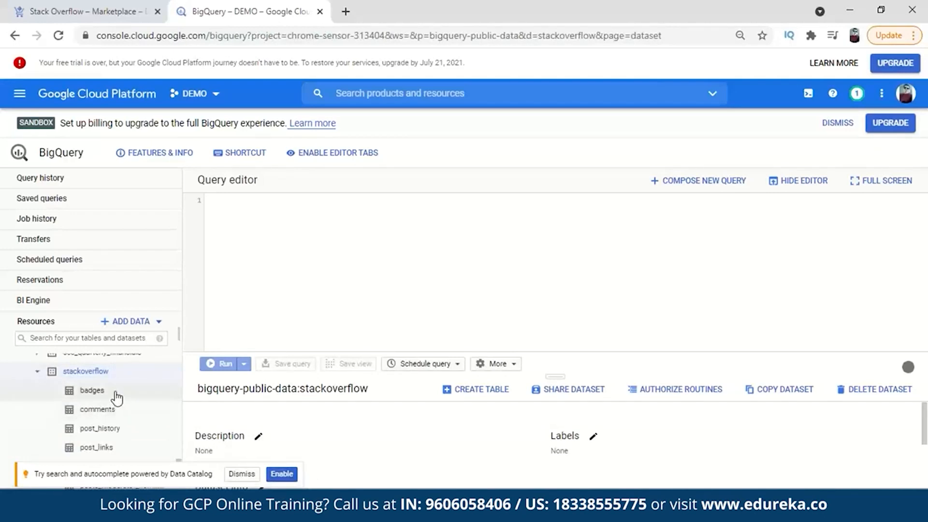
scroll(118, 401, down, 2)
scroll(125, 411, down, 3)
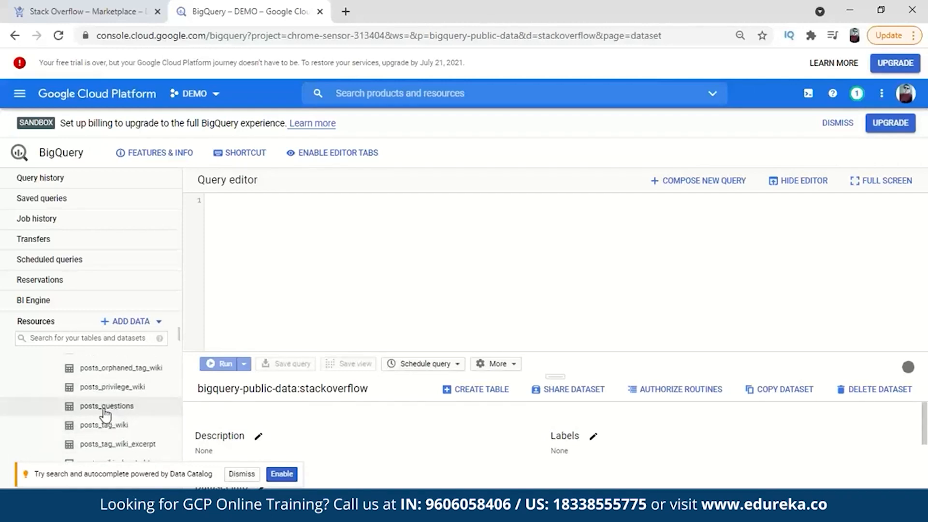
click(117, 409)
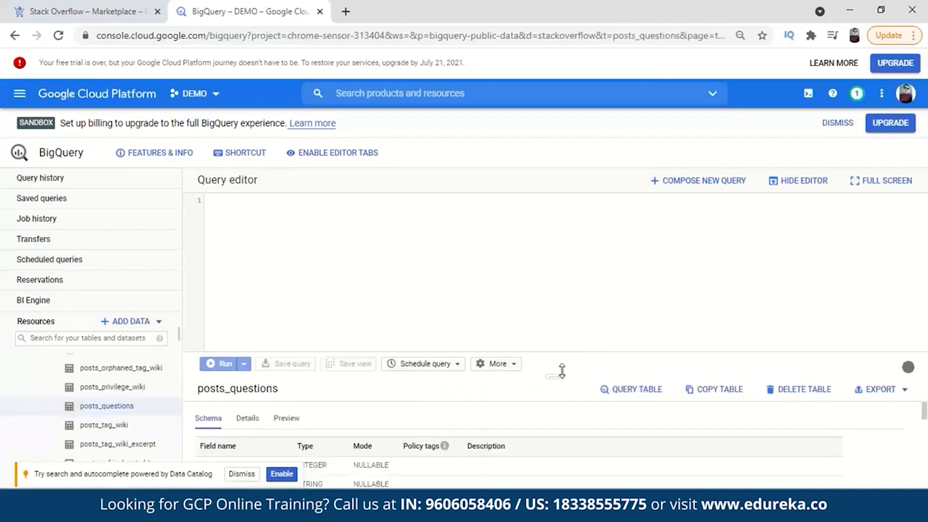
- Enlarge the table information area below the query editor and examine the schema and details of posts_questions
drag(556, 376, 568, 301)
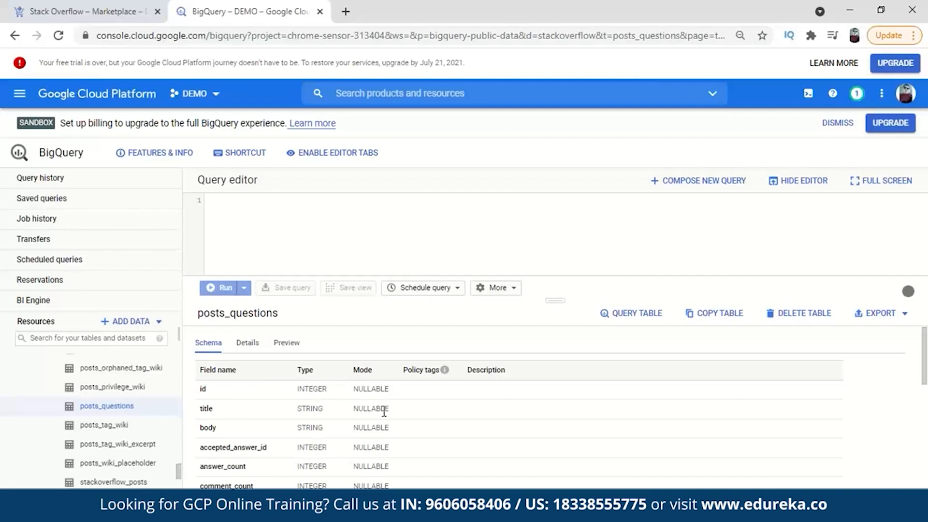
click(252, 345)
scroll(357, 401, down, 2)
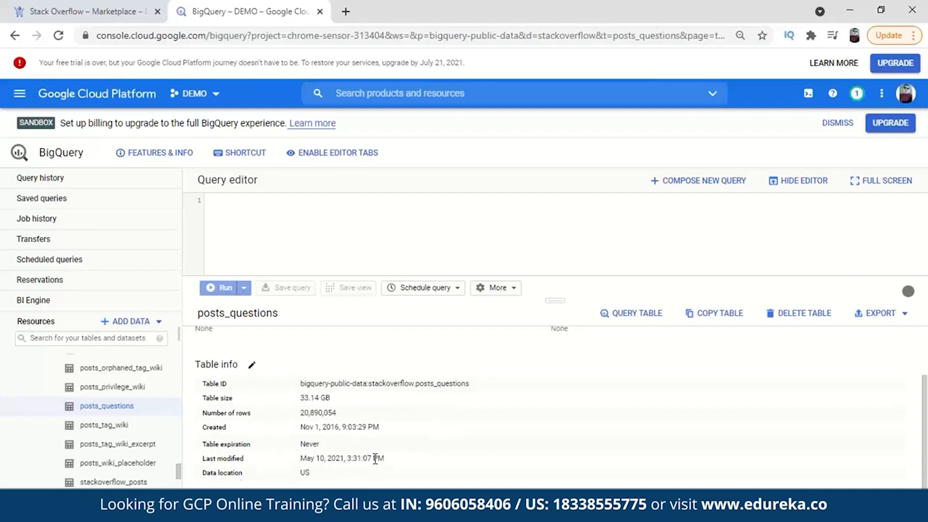
scroll(375, 457, up, 2)
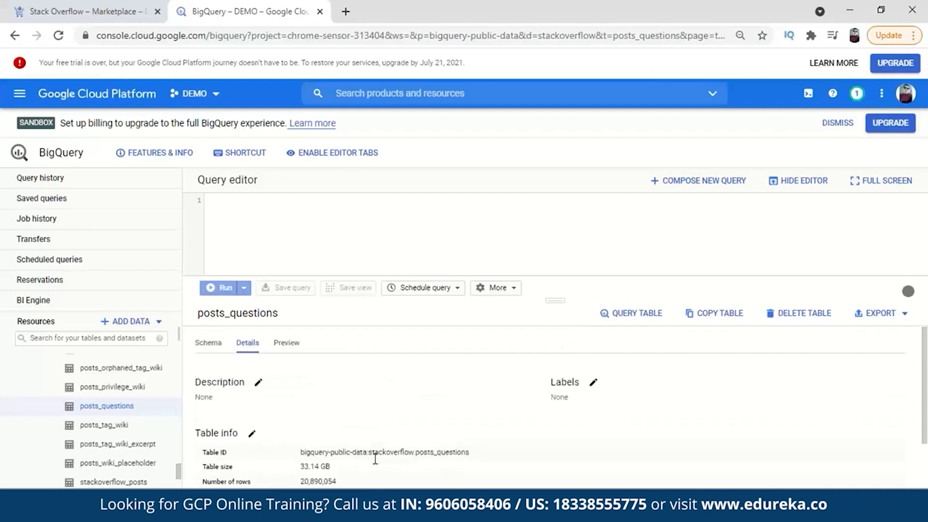
- Preview the rows of posts_questions and look across its columns through to tags and view_count
click(295, 348)
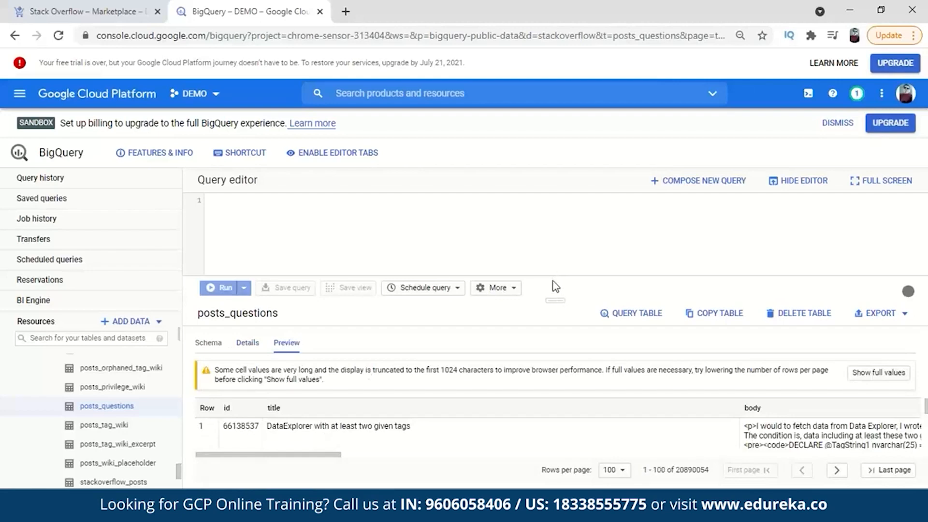
drag(556, 300, 563, 248)
drag(331, 446, 925, 457)
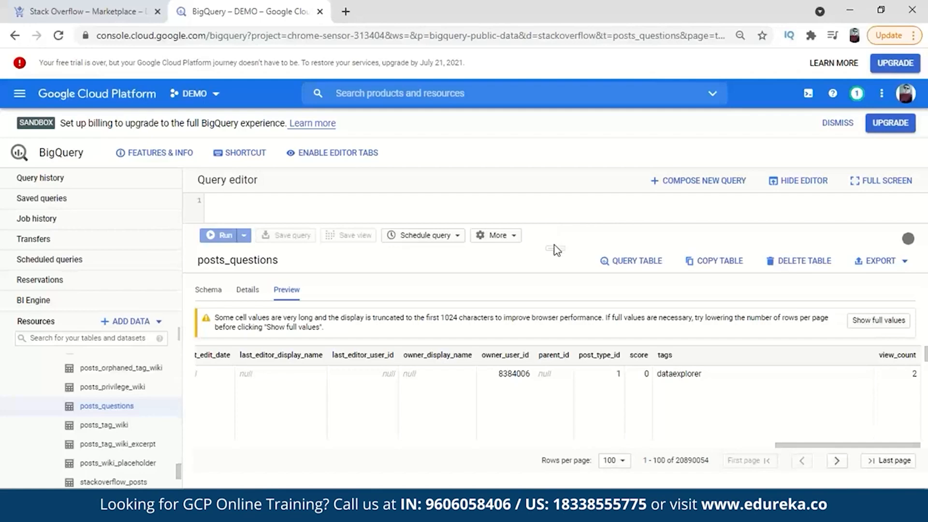
drag(555, 247, 555, 292)
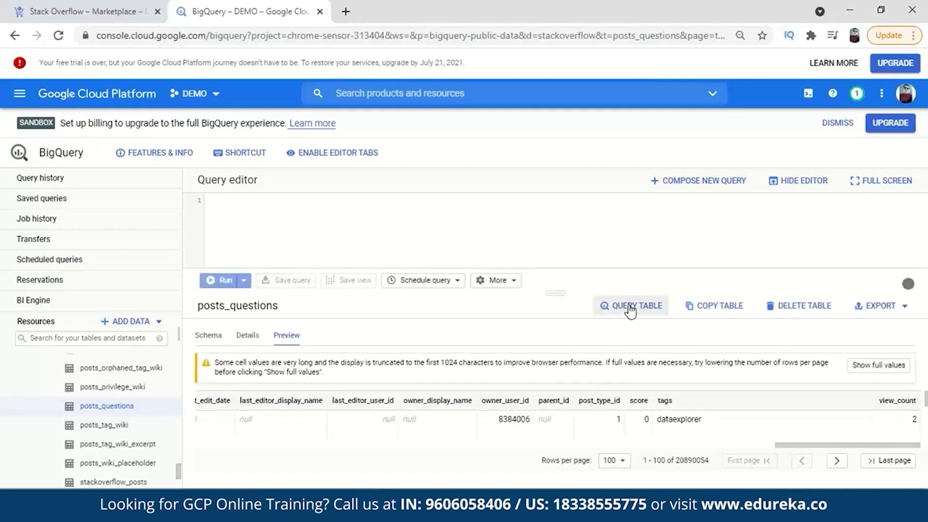
- Start a query on posts_questions that selects split(tags, '|') tags, and remove its LIMIT 1000 clause
click(631, 309)
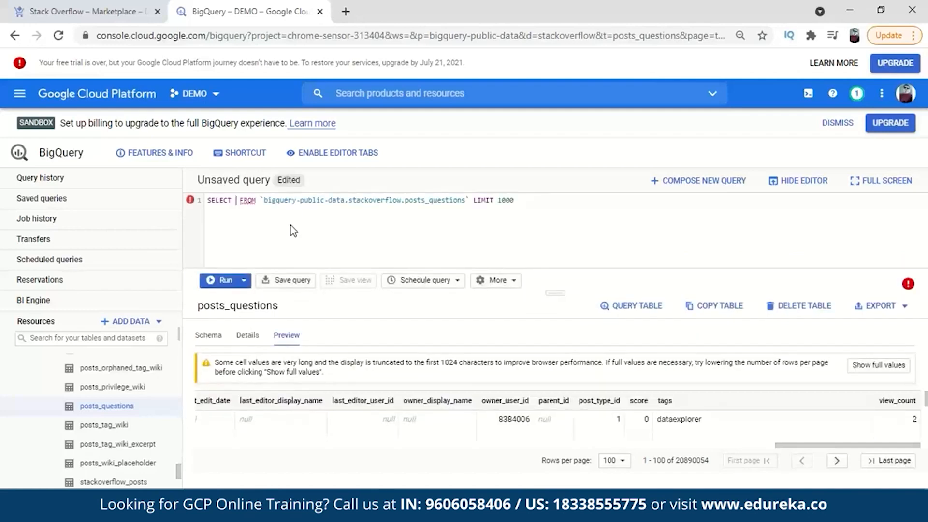
text(split)
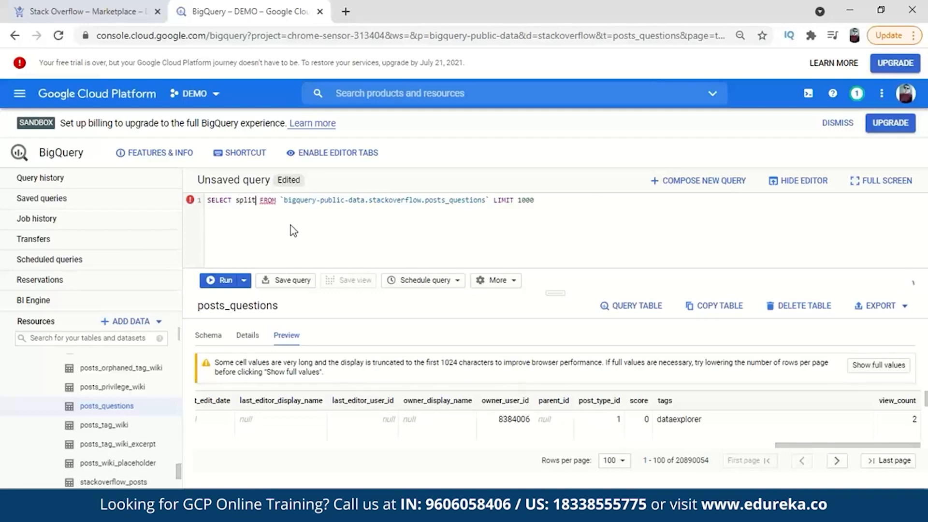
text(()
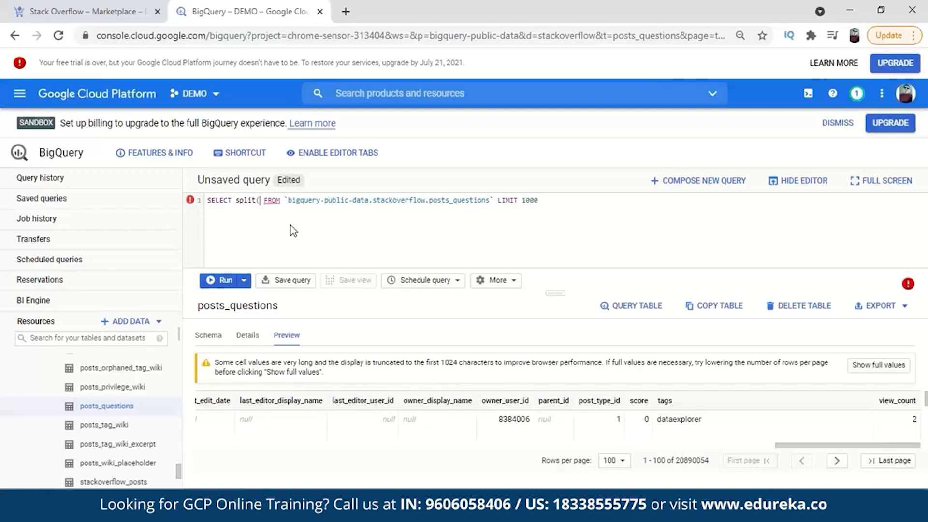
text(tags, '|') tags)
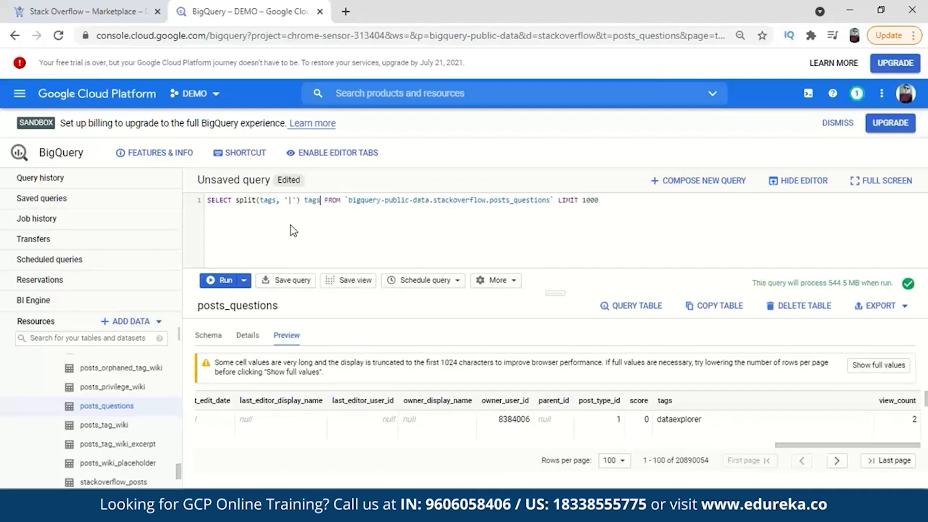
key(Right)
key(Right)
key(Right)
key(Right)
drag(614, 200, 563, 201)
key(BackSpace)
- Add the condition where EXTRACT (YEAR from creation_data) >= 2008 on a new line and enclose the whole statement in parentheses
key(Return)
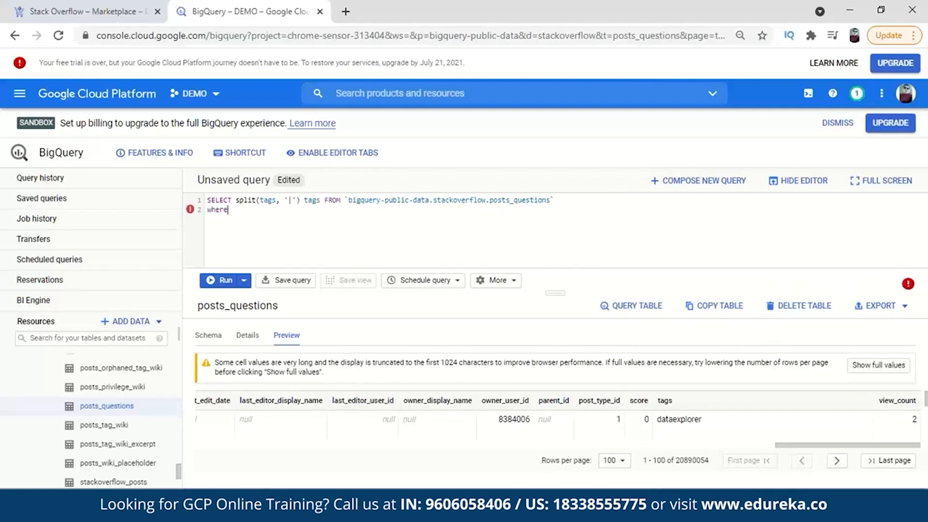
drag(824, 451, 793, 455)
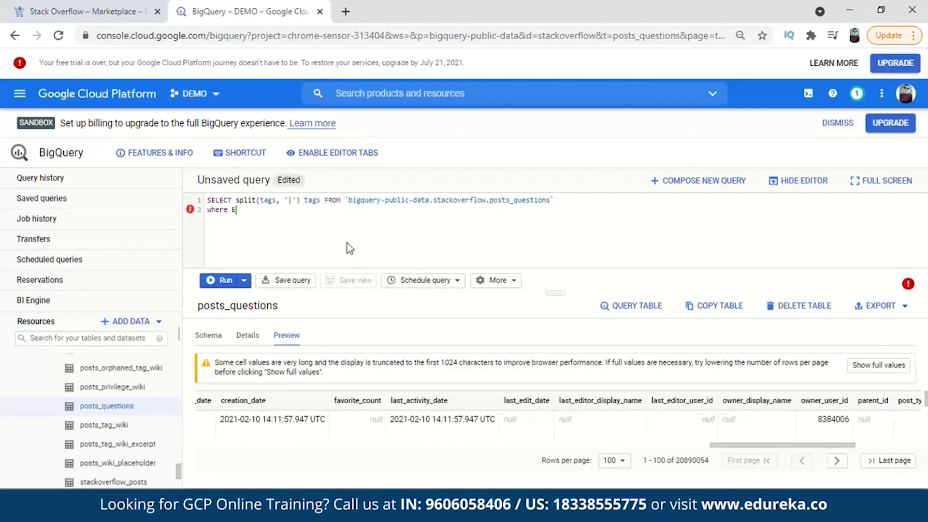
text(ct (YE)
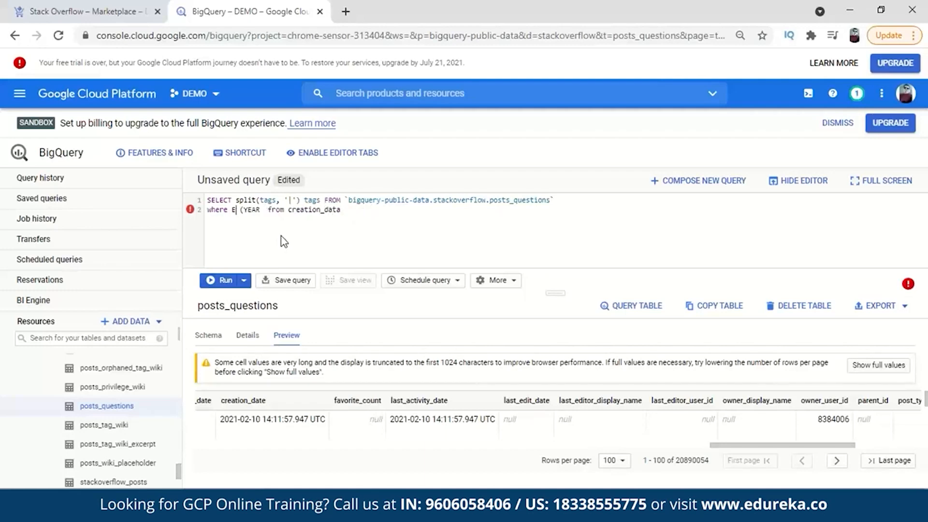
text(XTRACT)
click(410, 210)
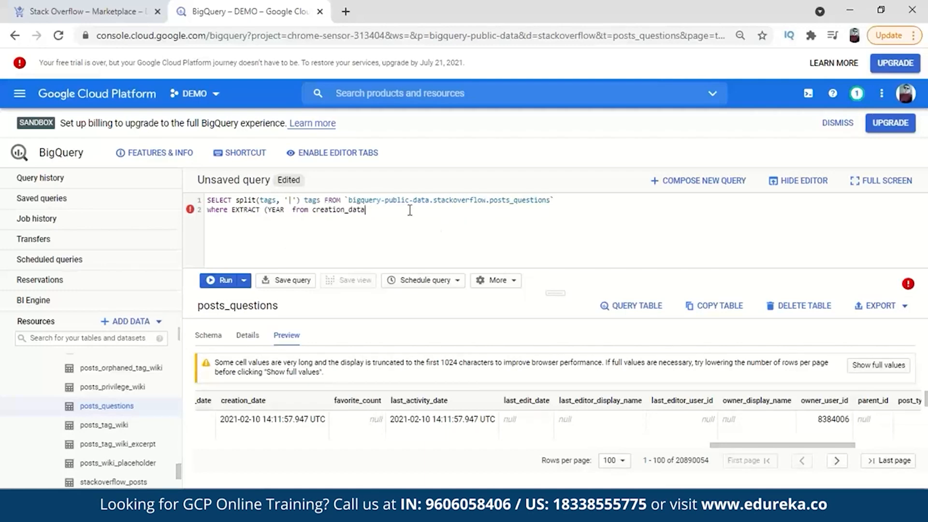
text() >= 2008))
text(()
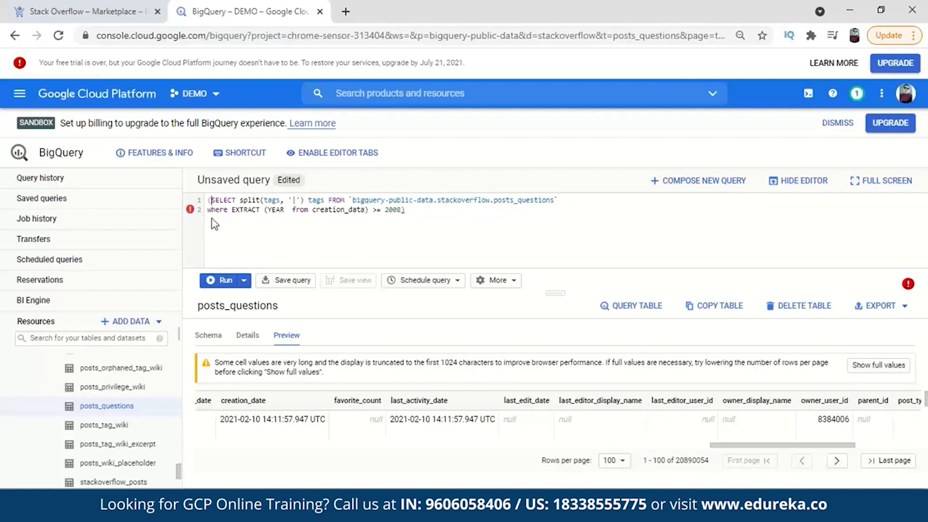
- Insert the outer query line SELECT flattened_tags, count(*) tag_count from above the parenthesised subquery
key(Return)
key(Up)
text(SELECT )
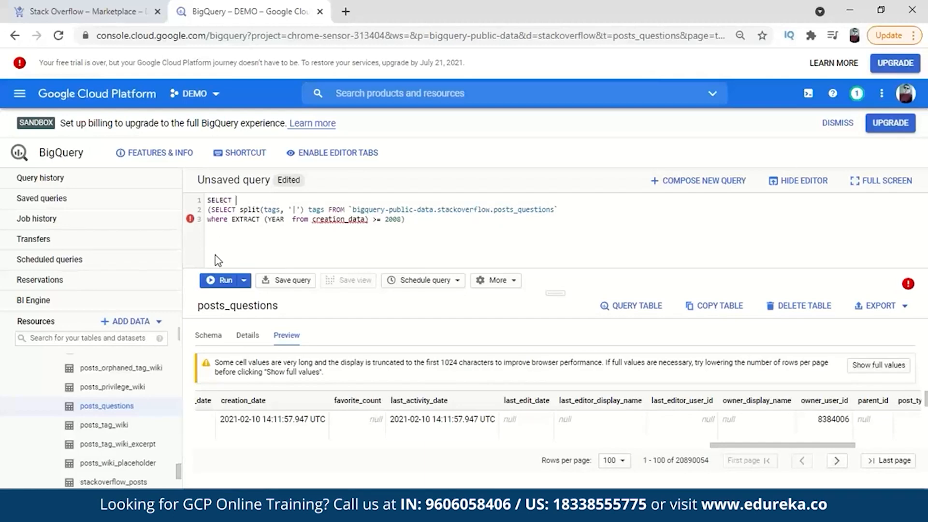
text(flattened_tags, count(*) tag)
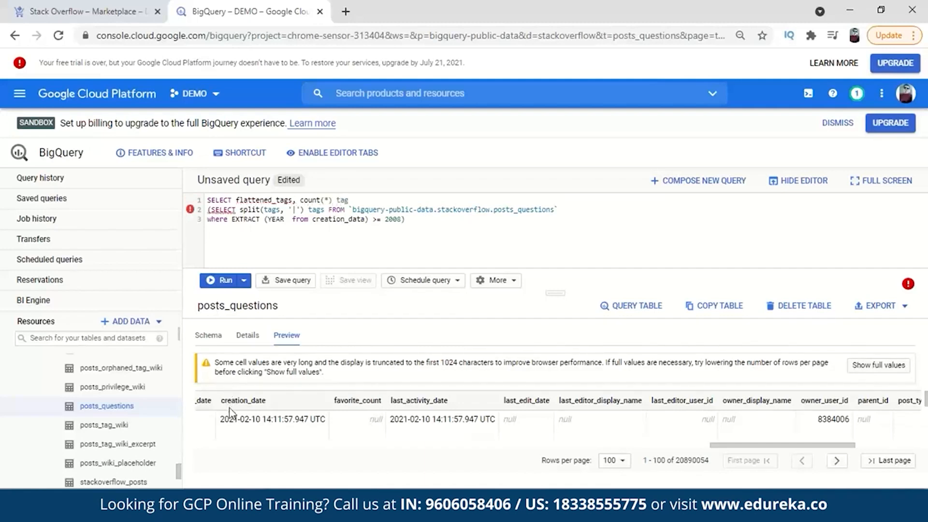
text(_count from)
- Correct the column name in the year condition to creation_date
click(366, 220)
key(BackSpace)
text(e)
- Add the line cross join unnest(tags) flattened_tags below the subquery
click(422, 222)
key(Return)
mouse_move(192, 205)
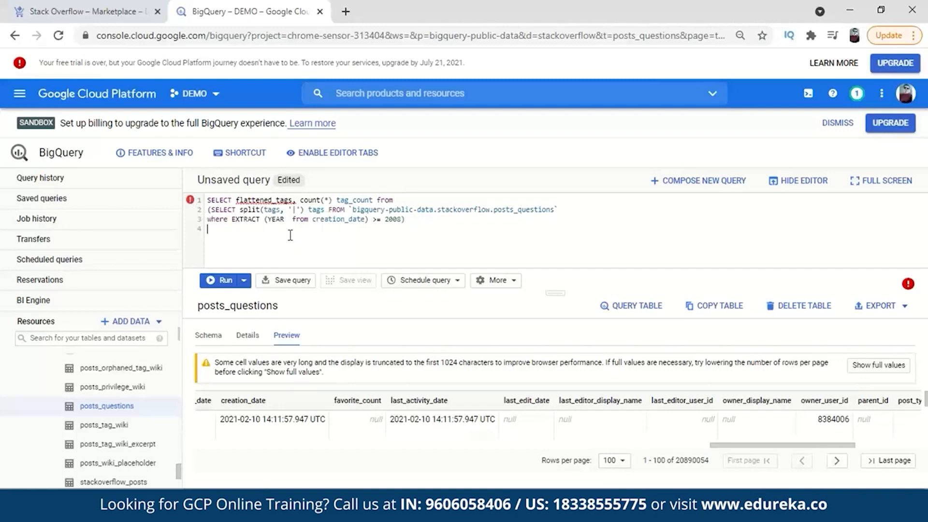
text(cross join unne)
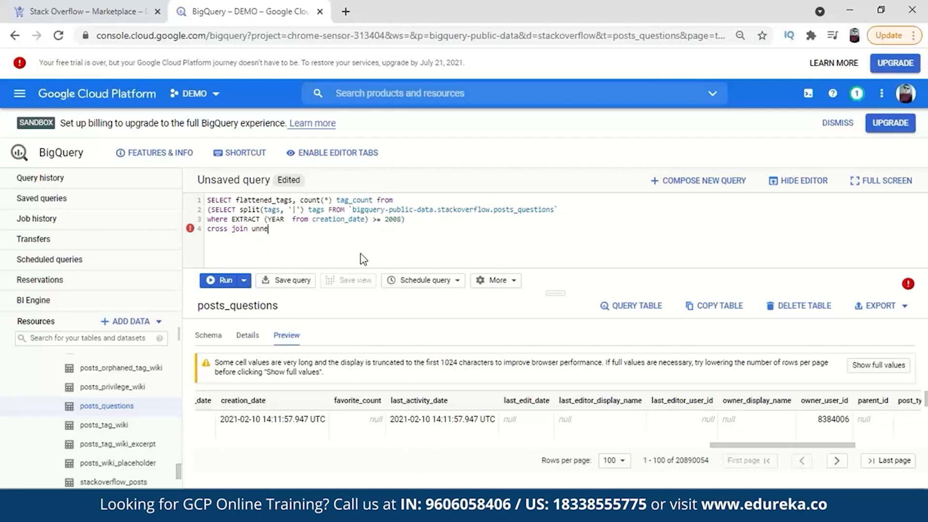
text(st(tags))
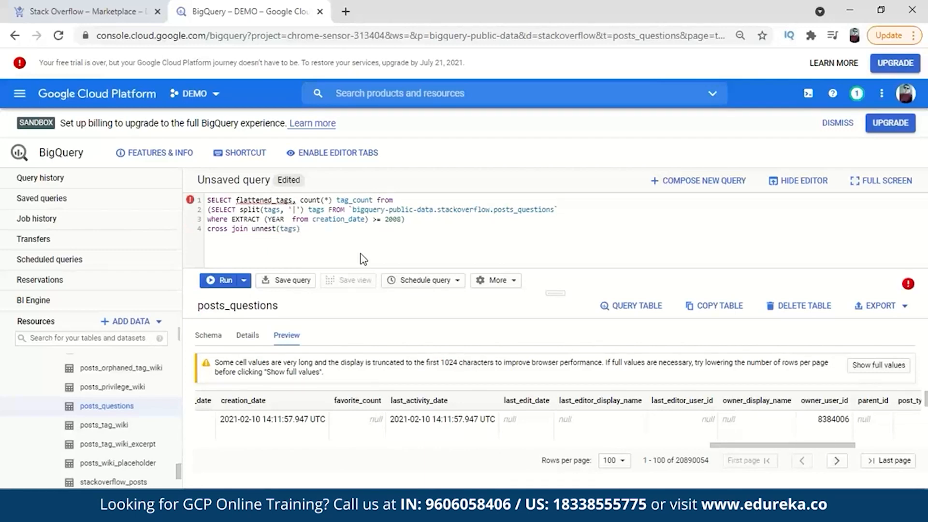
text( flattened_tags)
- Complete the query with group by flattened_tags, order by tag_count desc and limit 10, and run it
key(Return)
text(by flattened_tags)
key(Return)
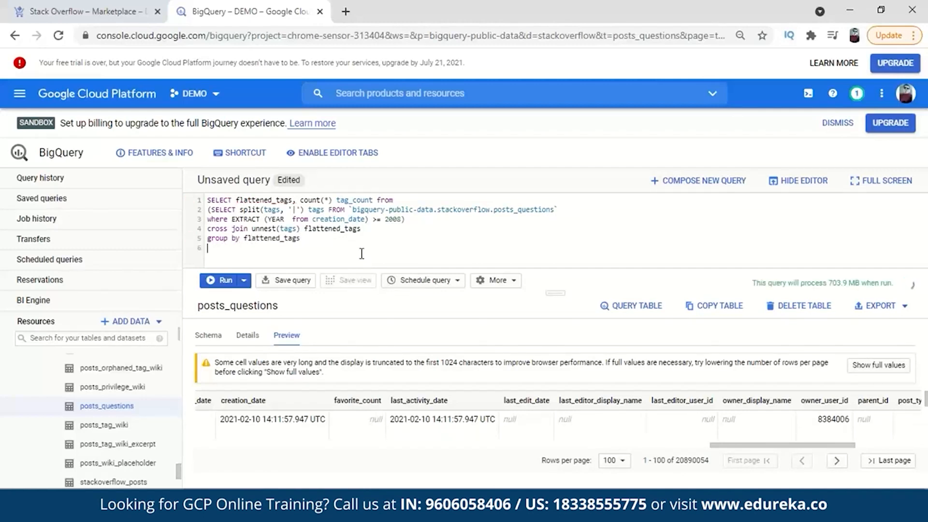
text(order by tag_count desc)
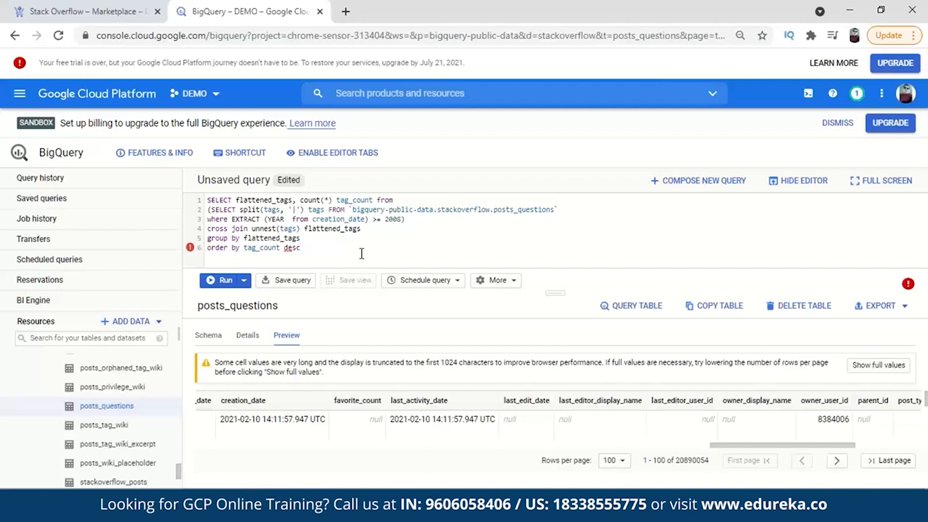
key(Return)
text(limit 10)
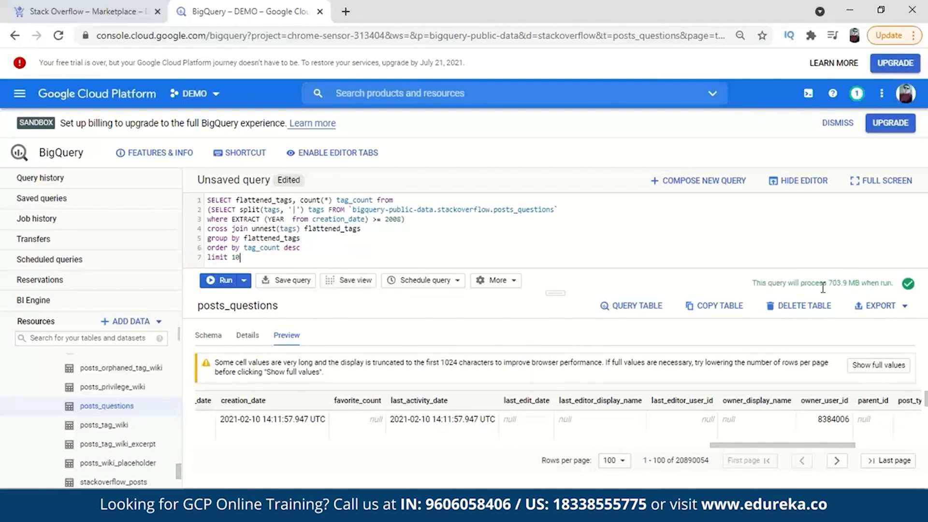
click(224, 280)
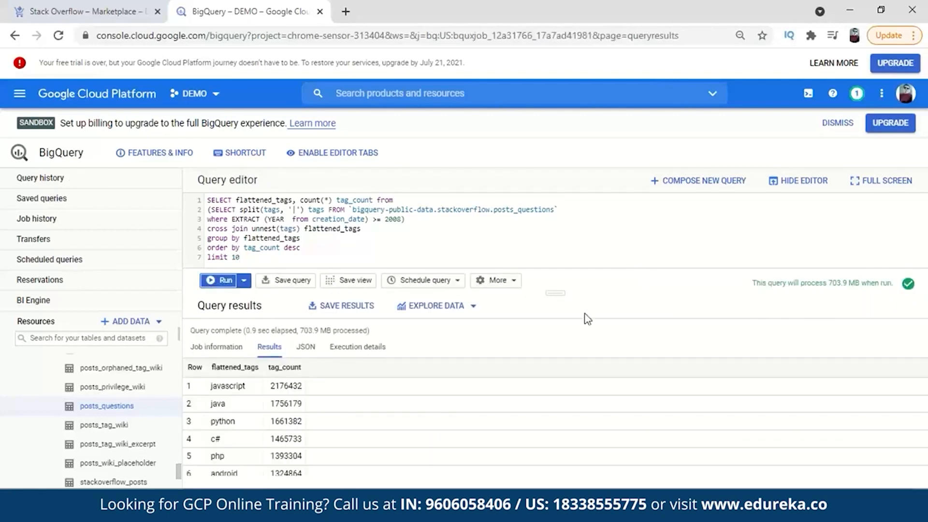
- Examine all rows of the query results and the job information, and return to the results
scroll(229, 402, down, 2)
scroll(234, 425, up, 2)
scroll(246, 406, down, 2)
scroll(247, 410, up, 2)
scroll(243, 435, down, 3)
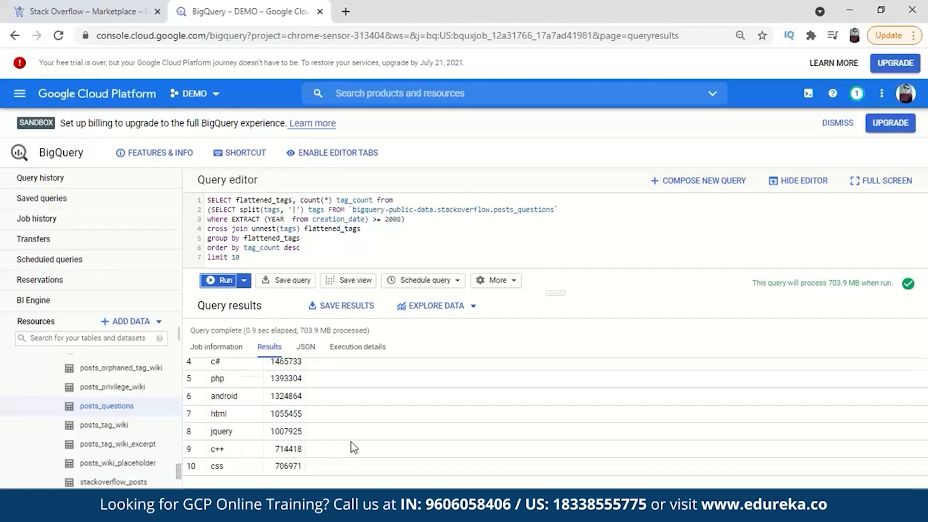
scroll(353, 441, up, 3)
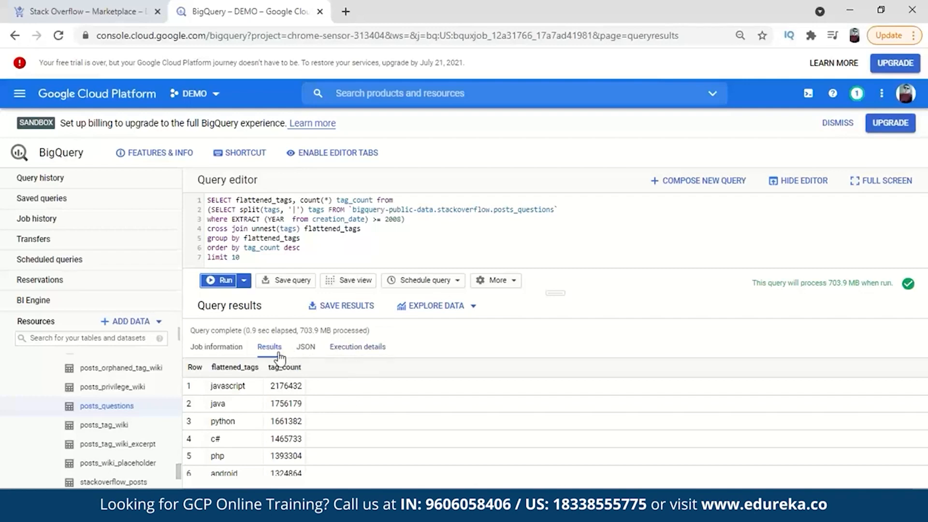
click(223, 348)
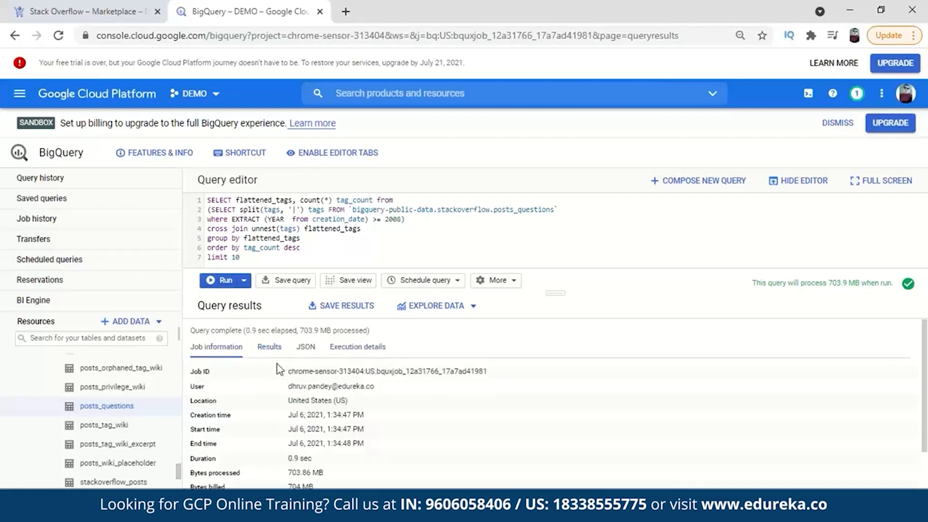
click(269, 349)
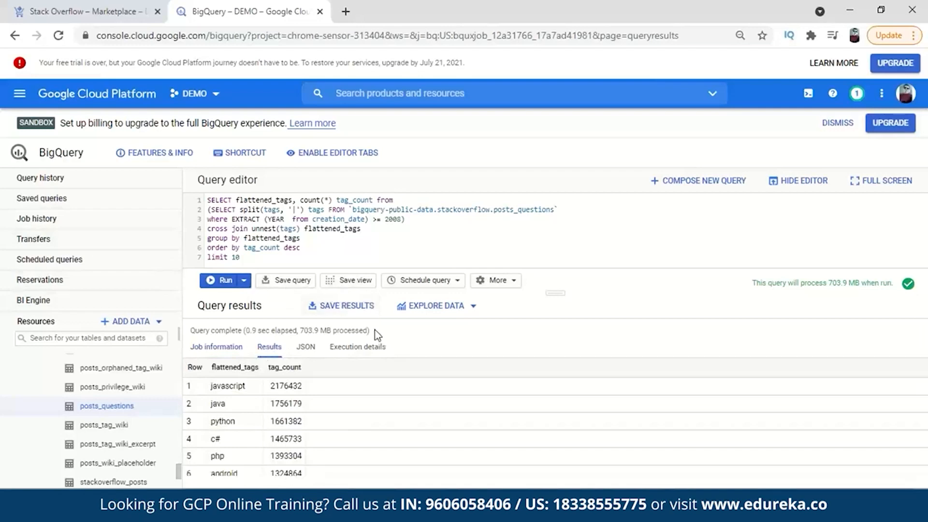
- Save the query results as a BigQuery table named top_10_tech in the demo_bq dataset of the DEMO project
click(365, 308)
click(483, 273)
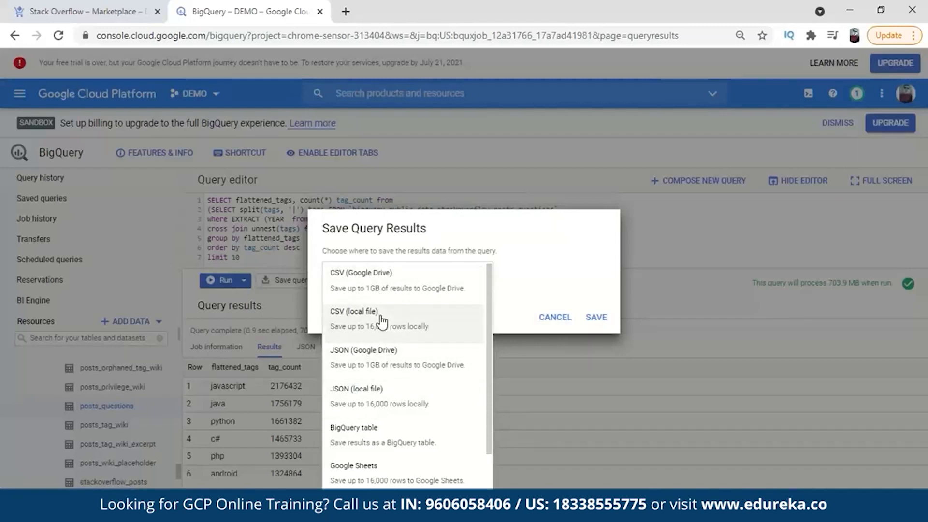
scroll(387, 350, down, 1)
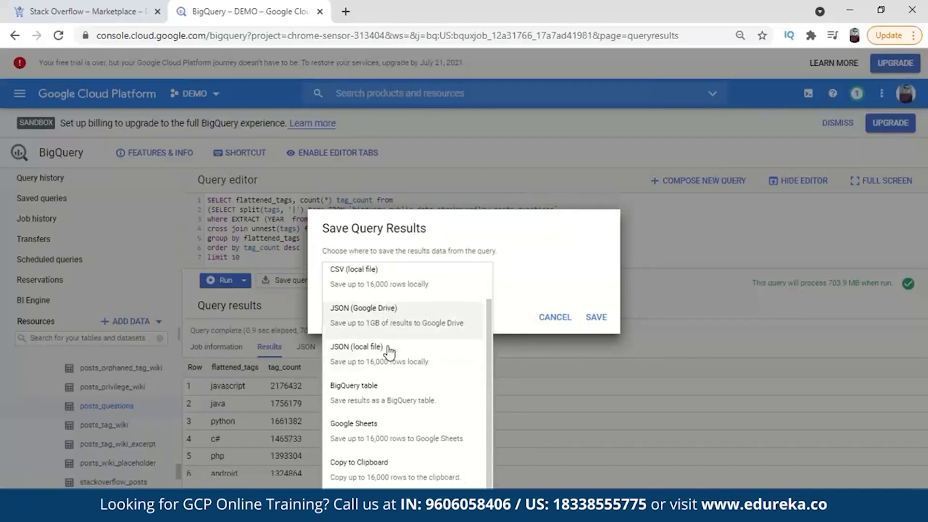
click(382, 388)
click(428, 297)
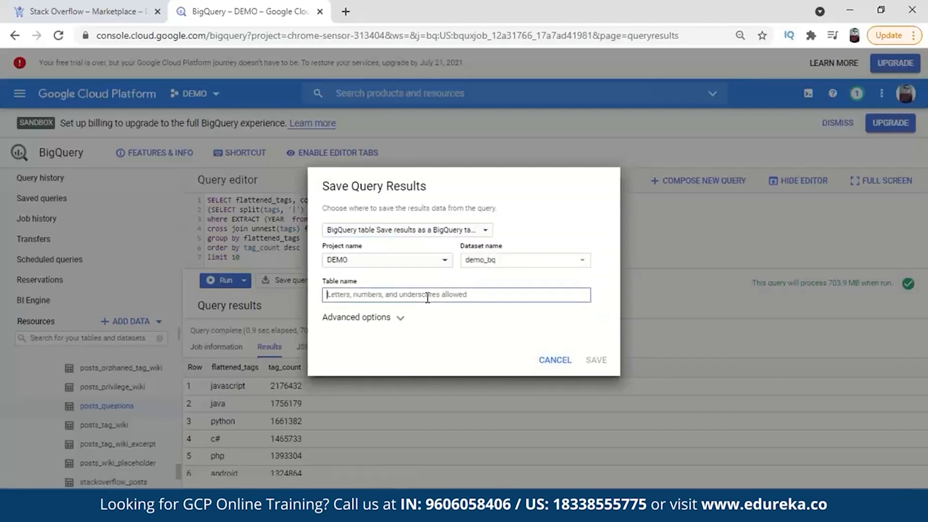
text(top_10_tech)
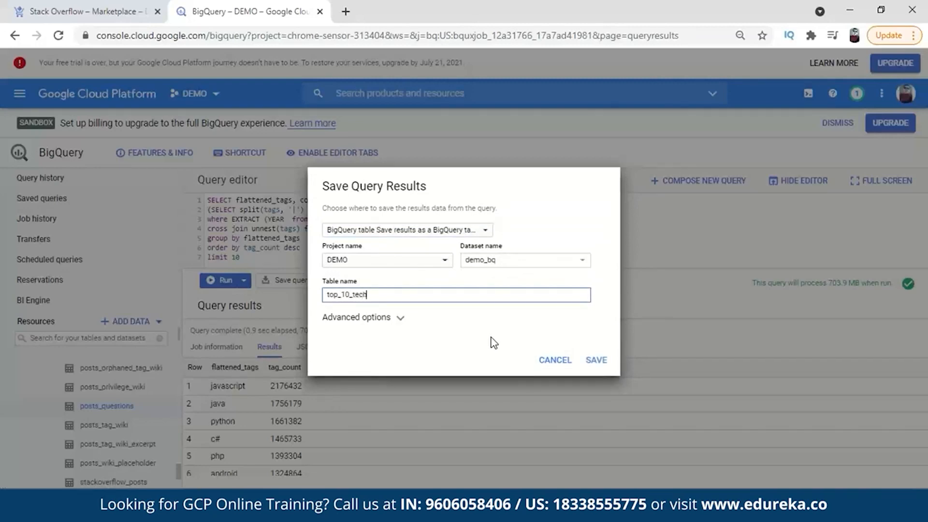
click(596, 360)
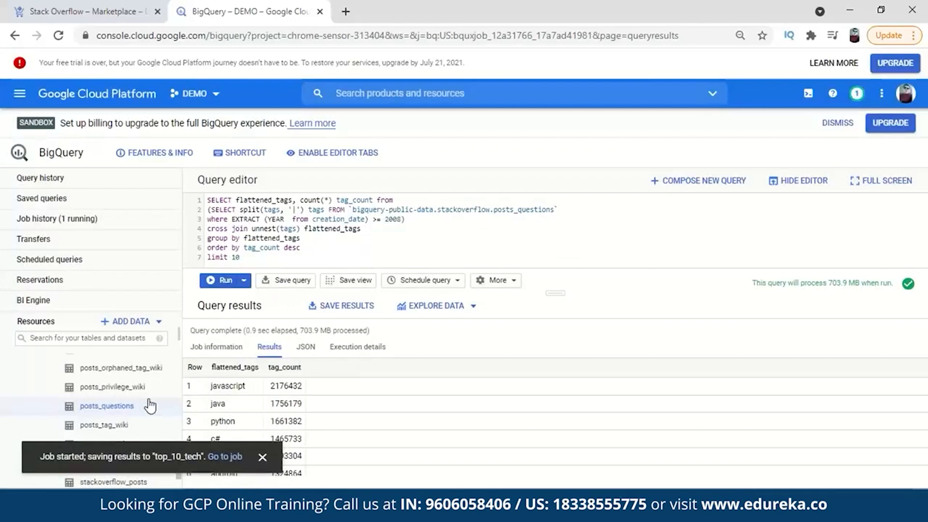
- Check the save job in the job history and open the top_10_tech table in the demo_bq dataset
click(112, 221)
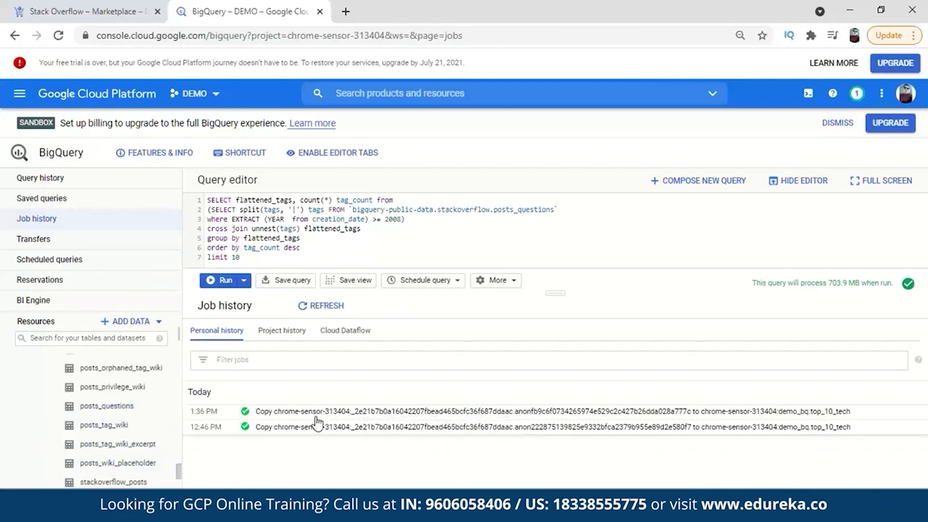
scroll(87, 417, up, 10)
scroll(87, 416, up, 15)
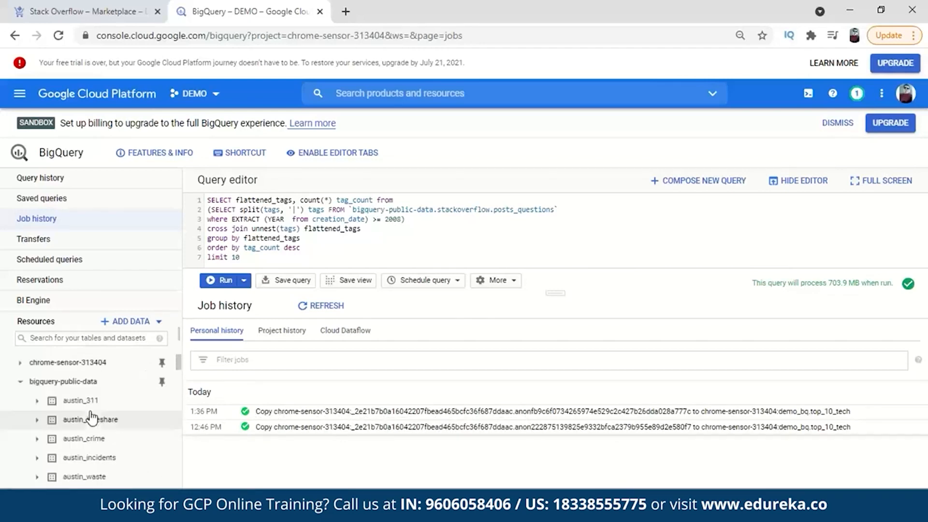
click(89, 362)
click(24, 364)
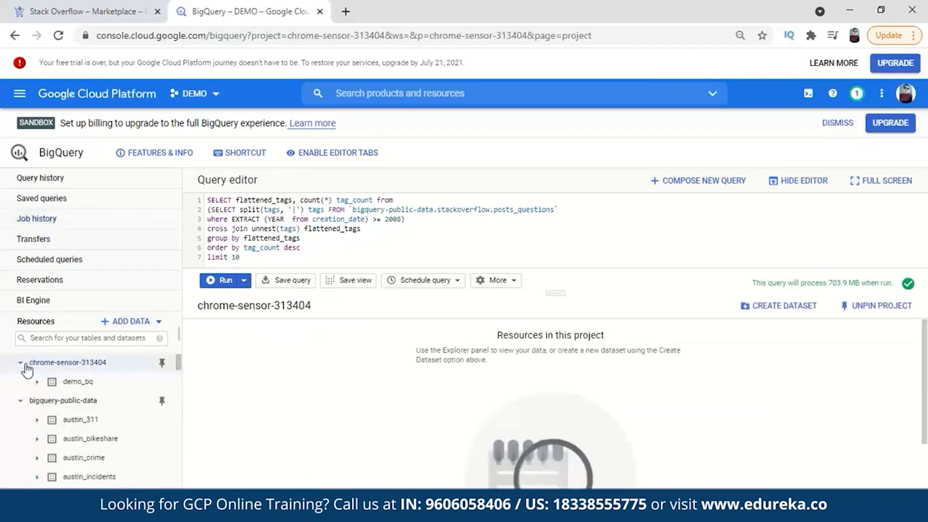
click(72, 382)
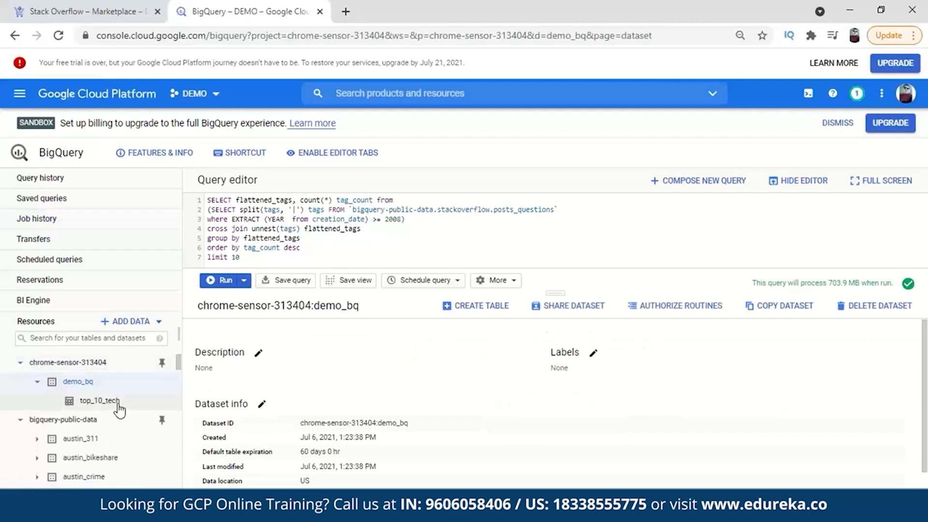
click(117, 406)
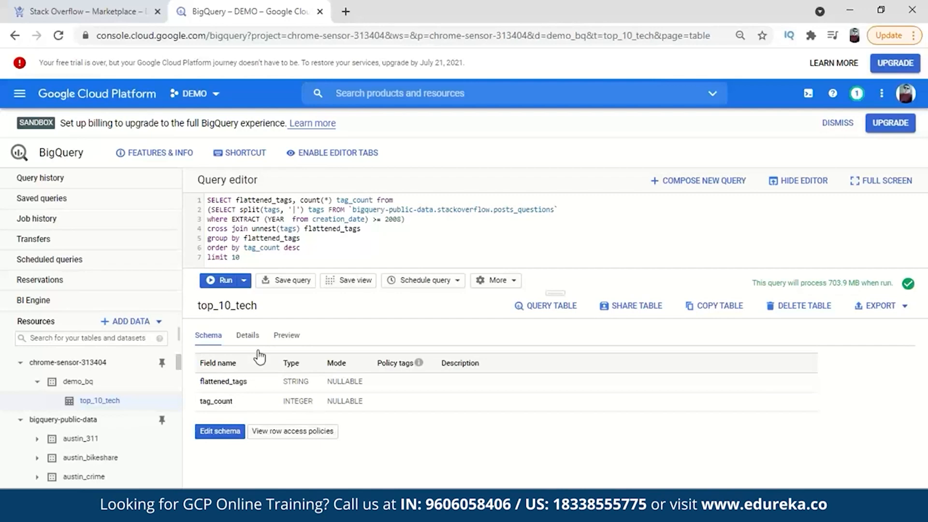
- Examine the details, the preview rows and the available export options of the top_10_tech table
click(249, 335)
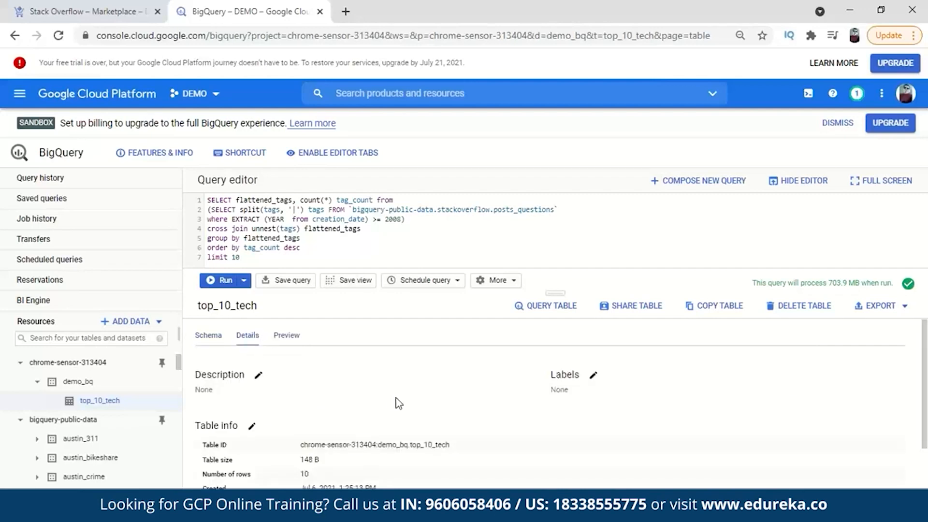
scroll(399, 403, down, 2)
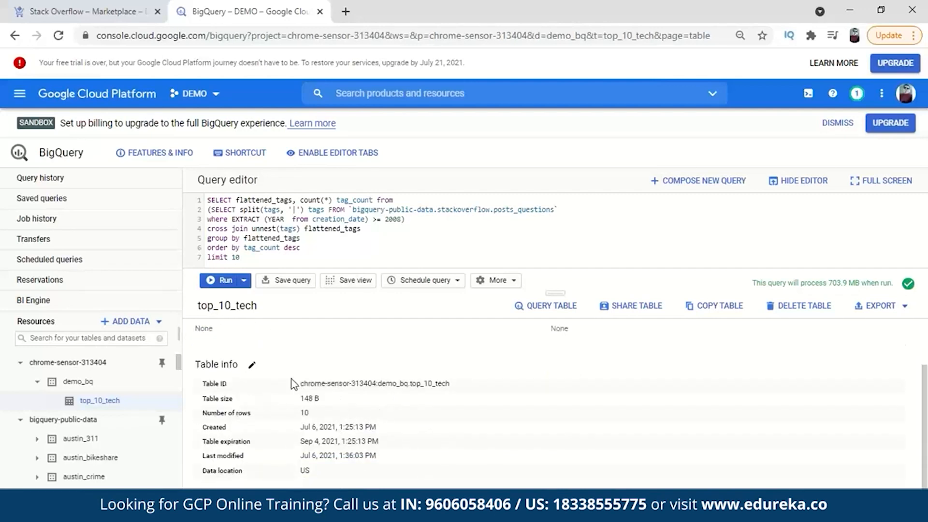
scroll(293, 384, up, 2)
click(283, 336)
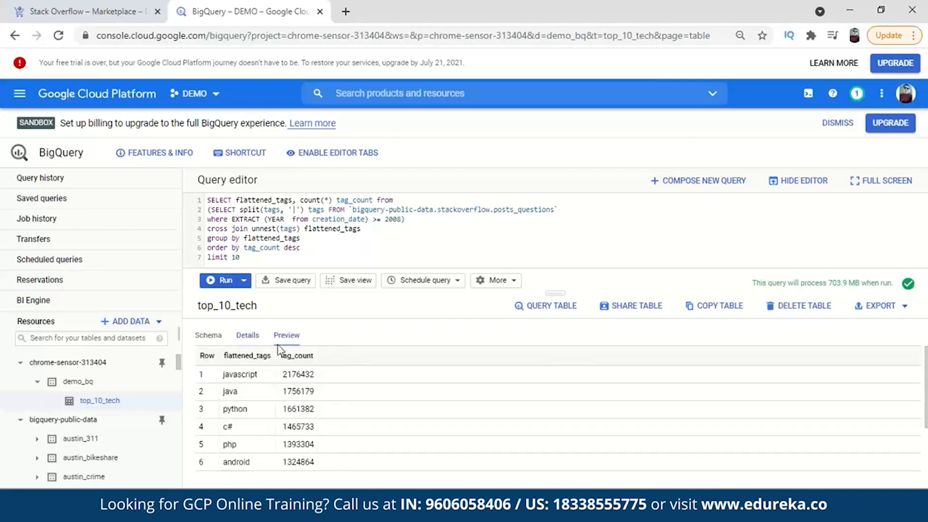
scroll(264, 409, down, 3)
scroll(264, 411, up, 3)
click(904, 314)
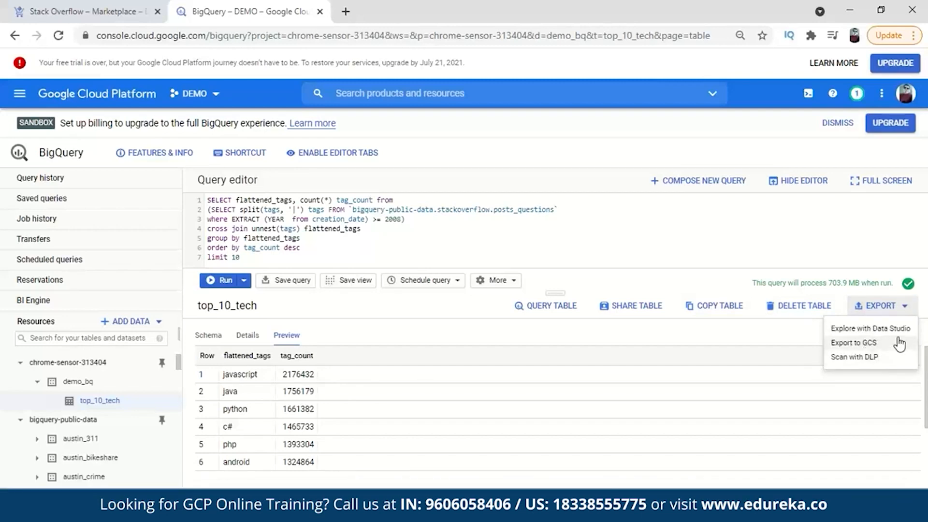
click(626, 259)
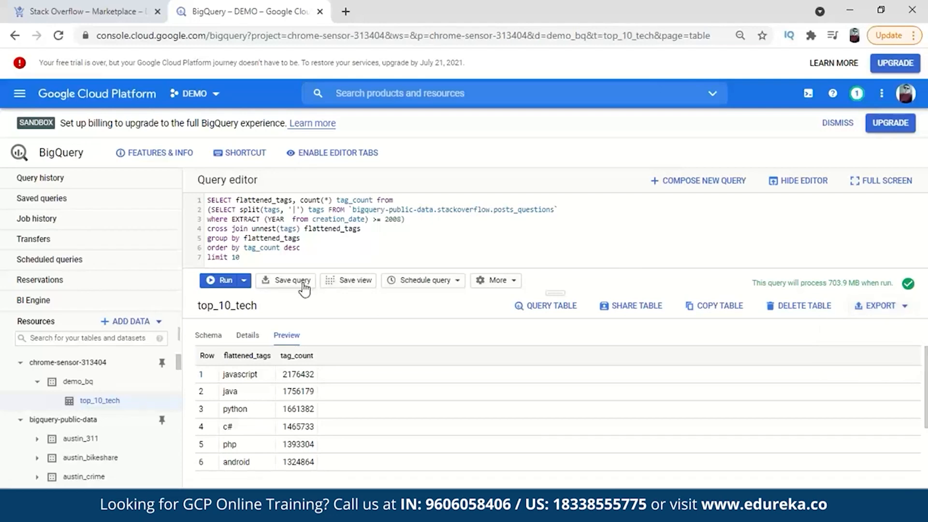
- View the options for saving the query as a view and for creating a scheduled query, leaving both without saving
click(346, 281)
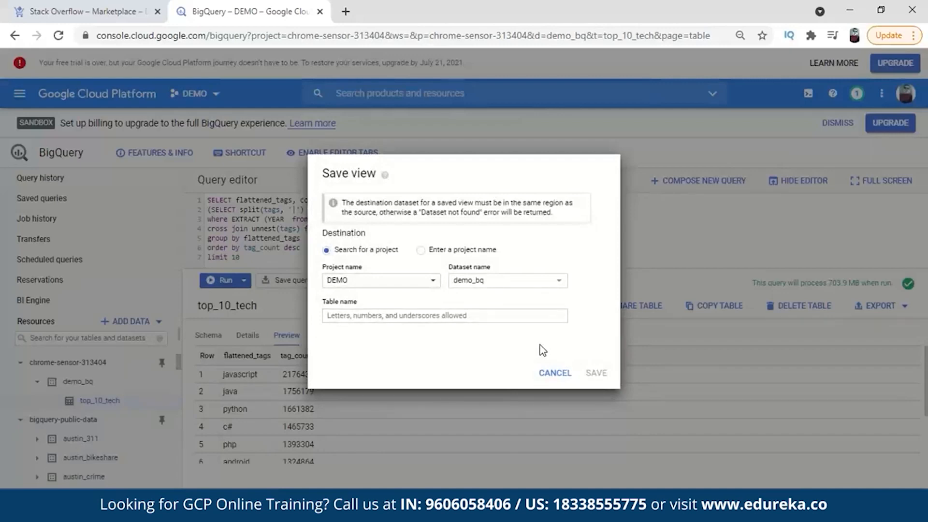
click(550, 377)
click(444, 283)
click(435, 315)
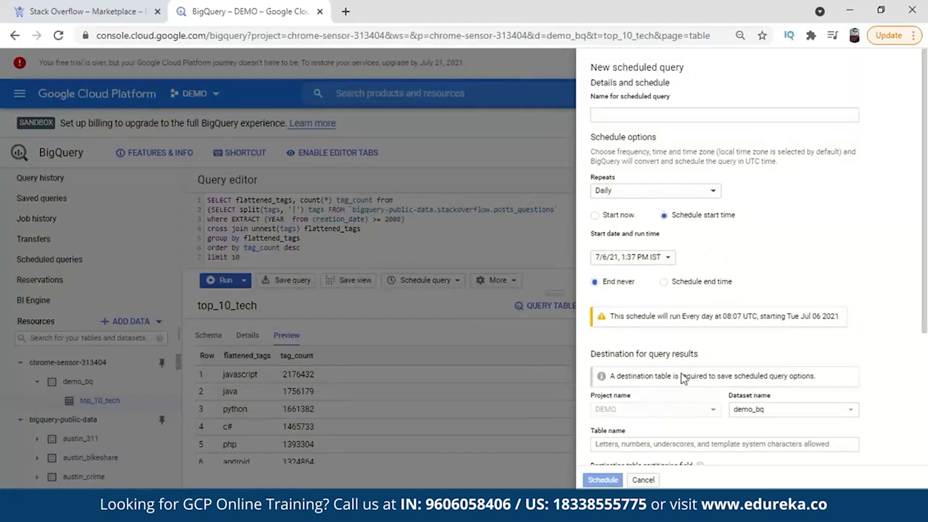
click(644, 480)
- Turn off the use of cached results in the query settings and run the query again
click(503, 281)
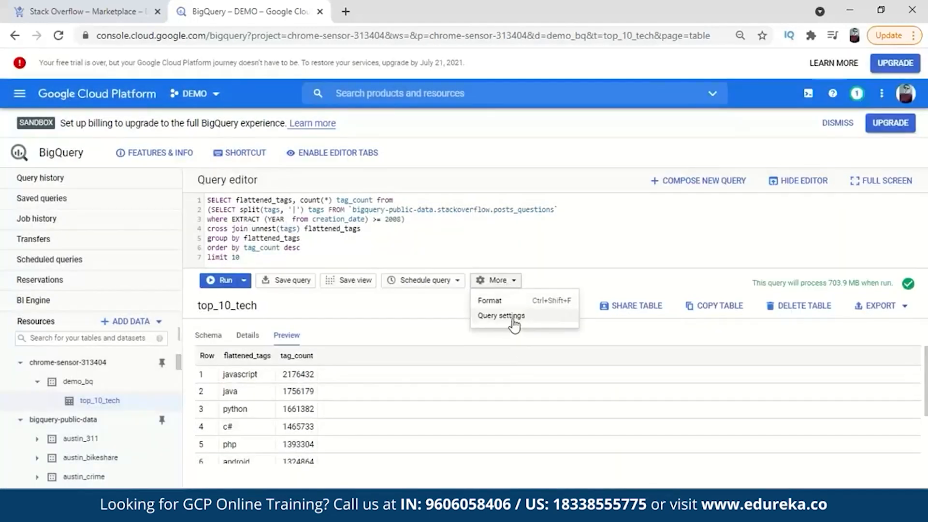
click(512, 317)
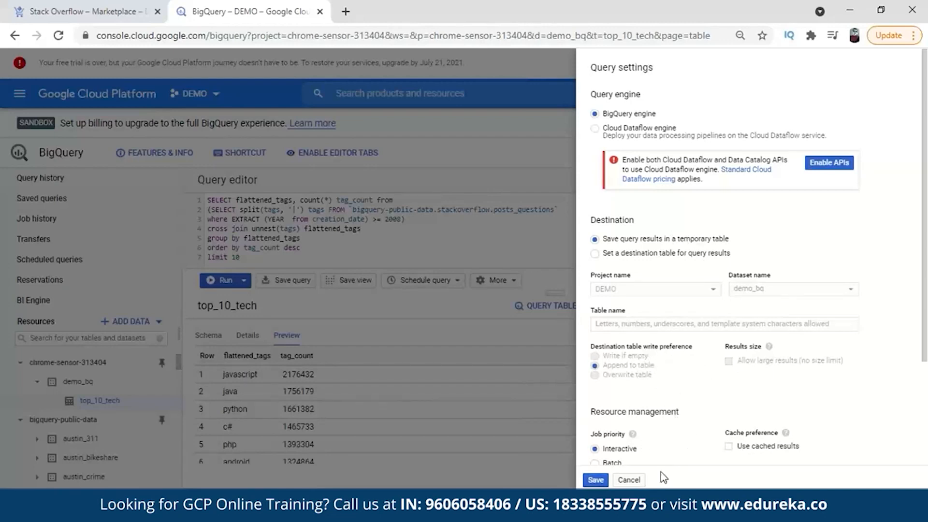
click(639, 481)
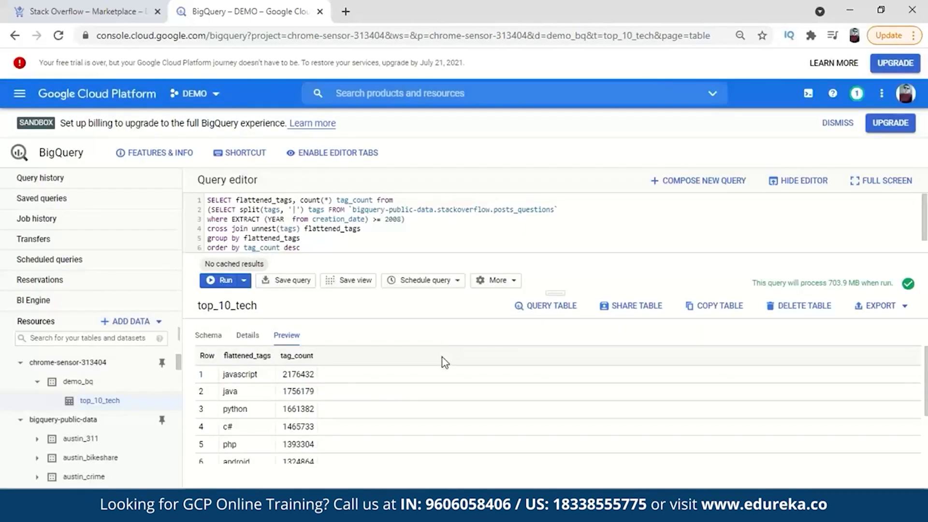
click(225, 281)
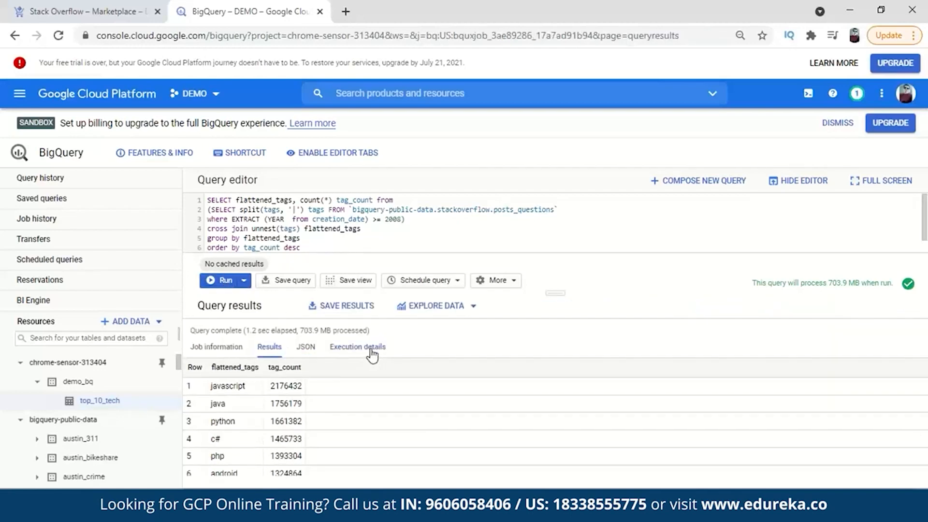
- Examine the execution details of the query, including the worker timing of the input, sort and output stages
click(372, 356)
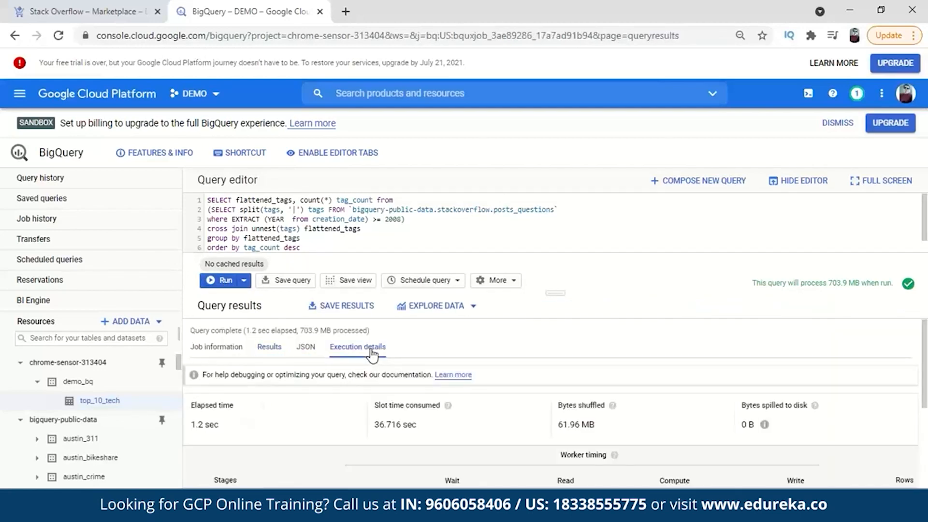
scroll(384, 414, down, 3)
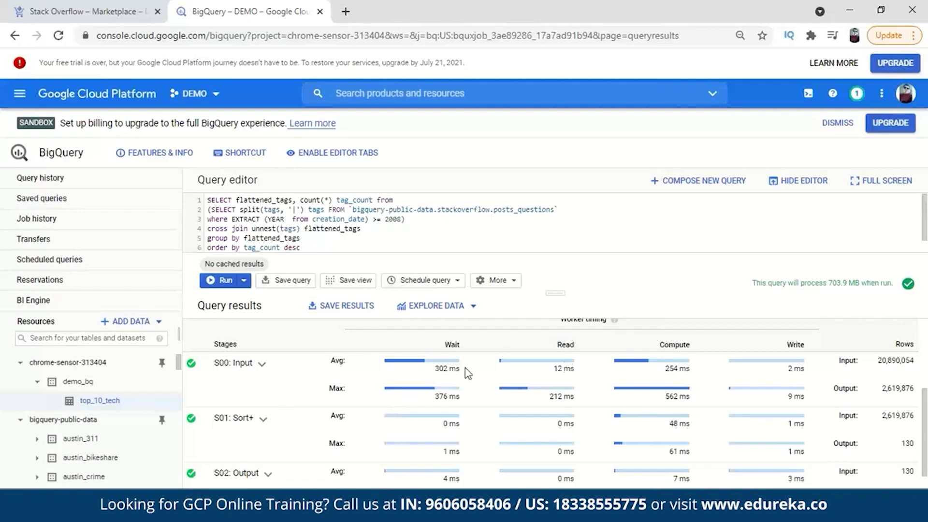
scroll(532, 401, up, 3)
scroll(580, 420, down, 3)
scroll(290, 375, down, 1)
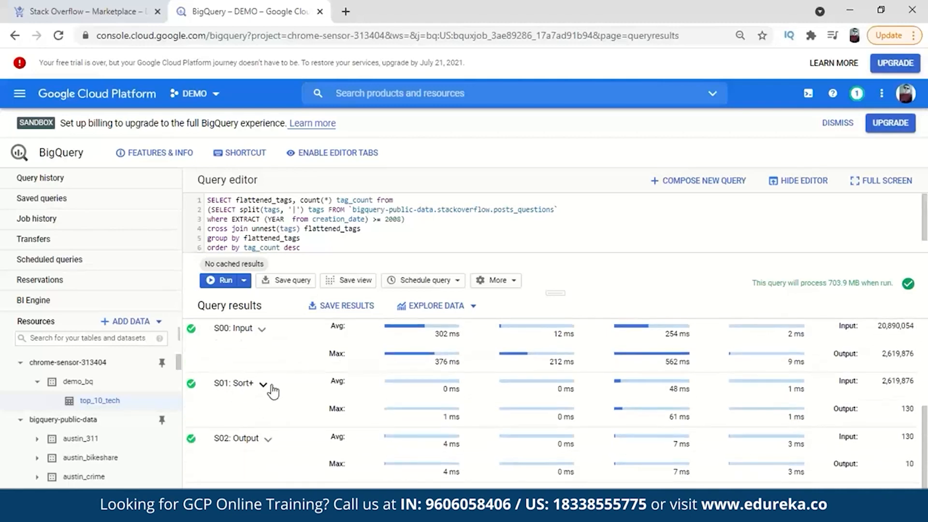